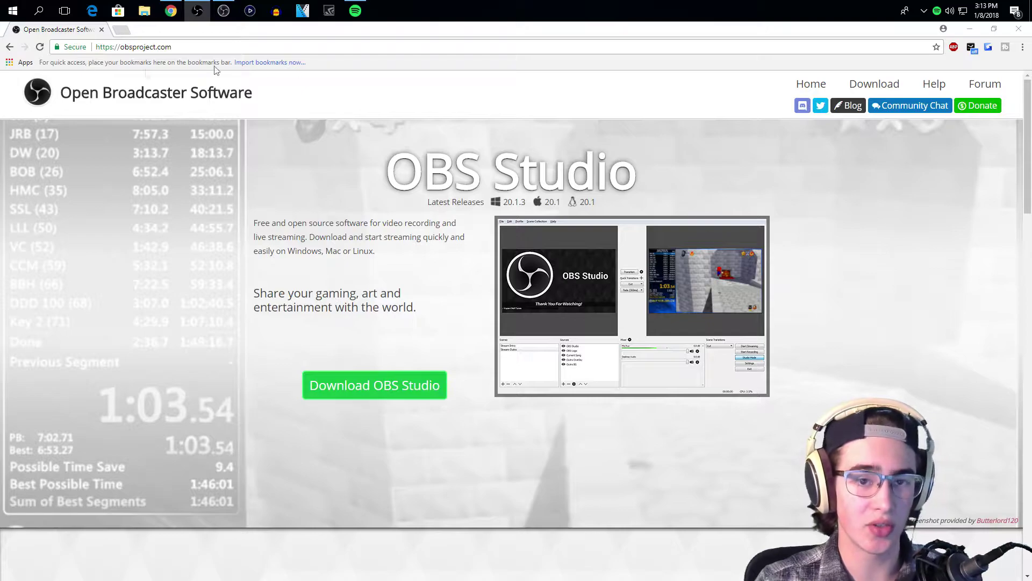
# Open the OBS Studio download page and locate the installer for the operating system
pyautogui.click(193, 48)
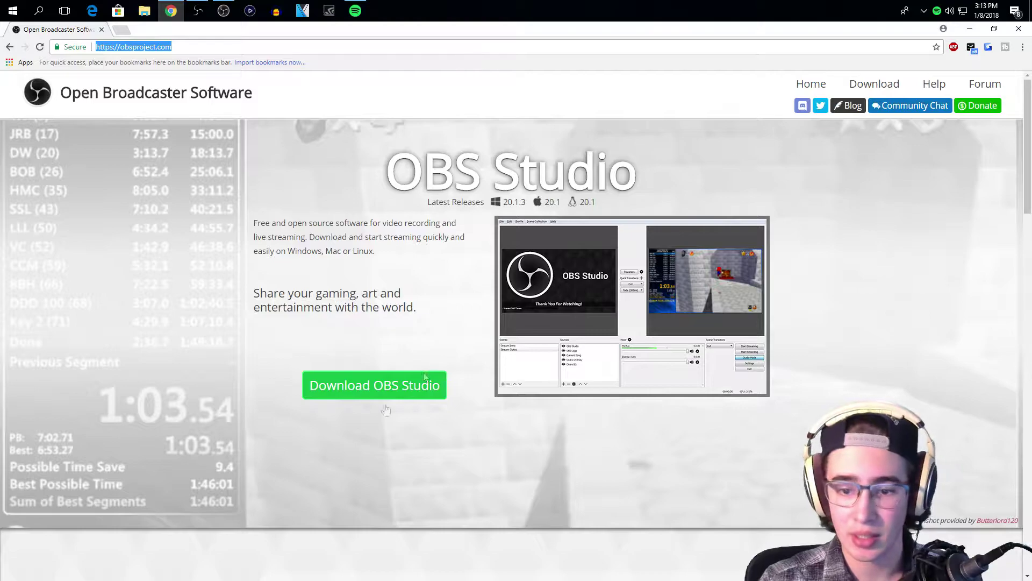
pyautogui.click(882, 84)
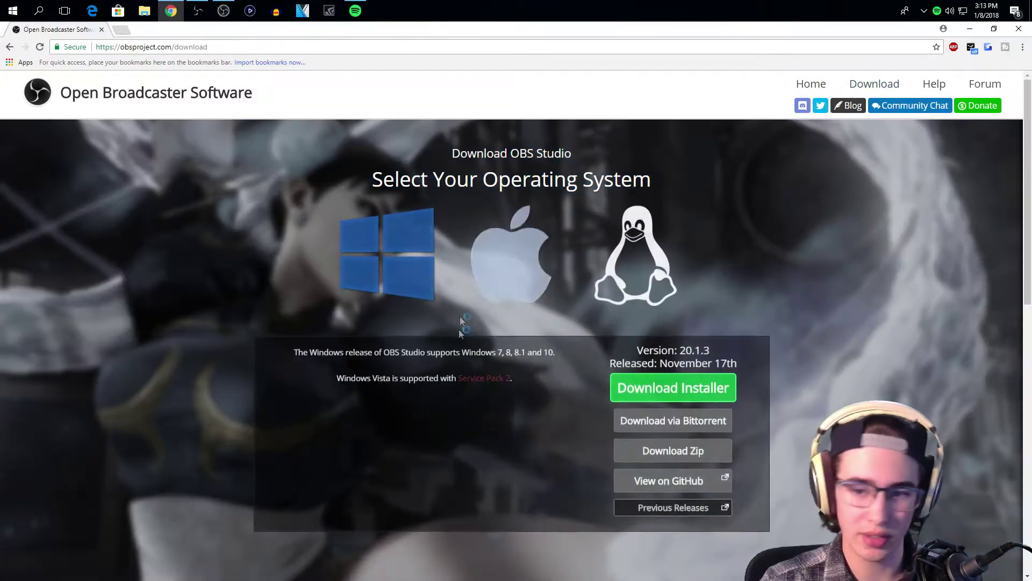
pyautogui.click(530, 266)
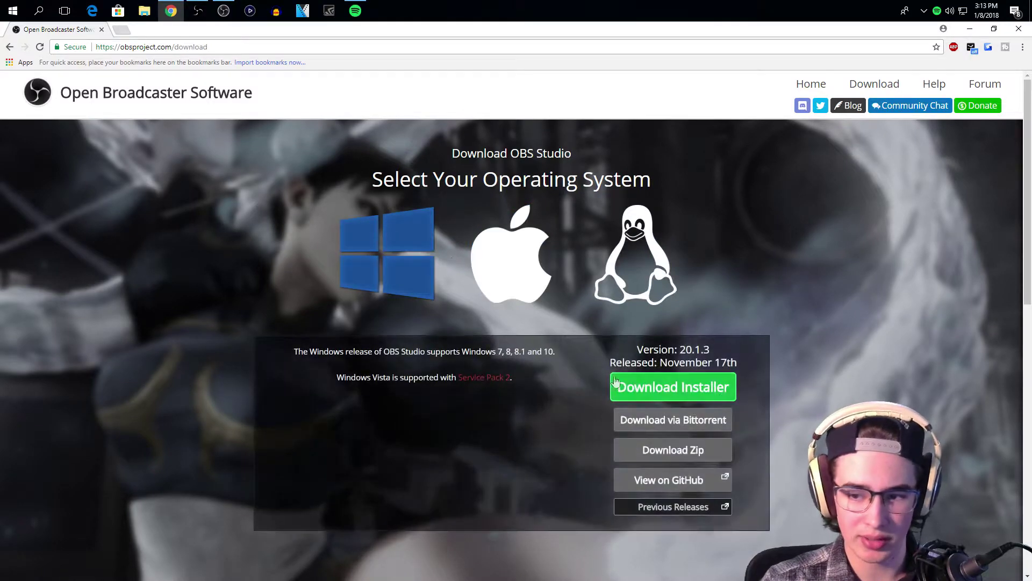
pyautogui.click(664, 394)
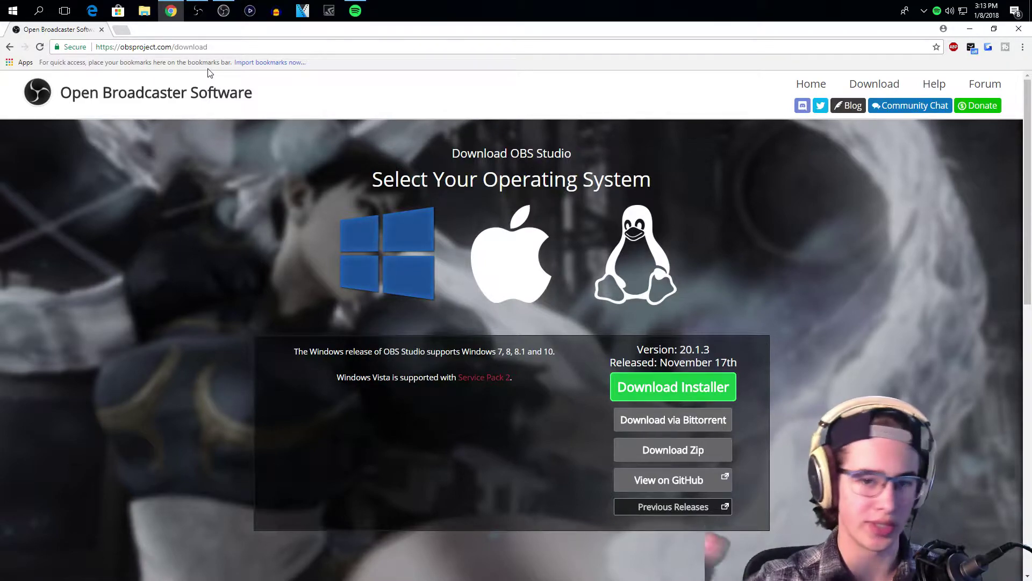
# Switch to OBS Studio and open its settings
pyautogui.click(198, 11)
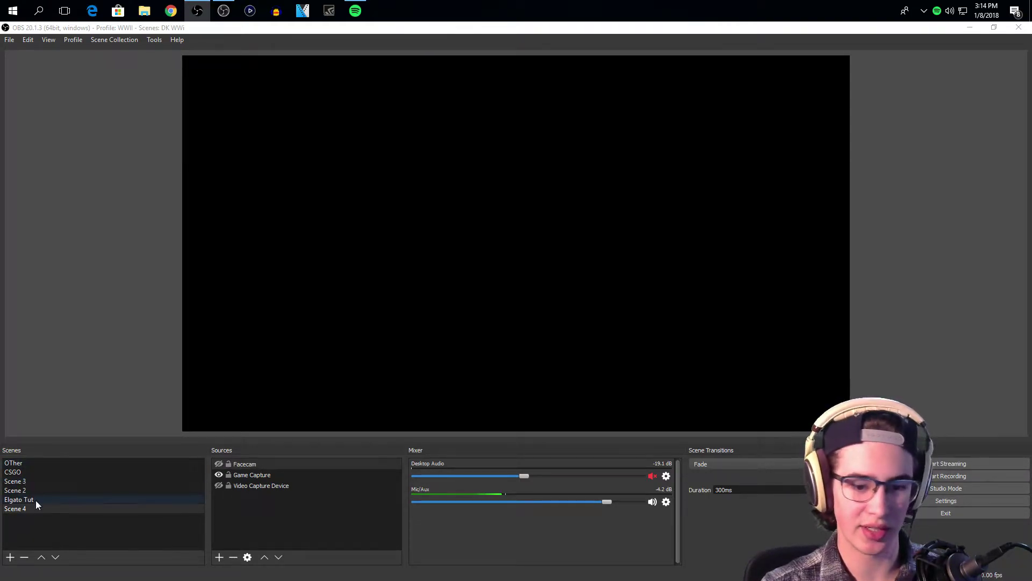
pyautogui.click(936, 500)
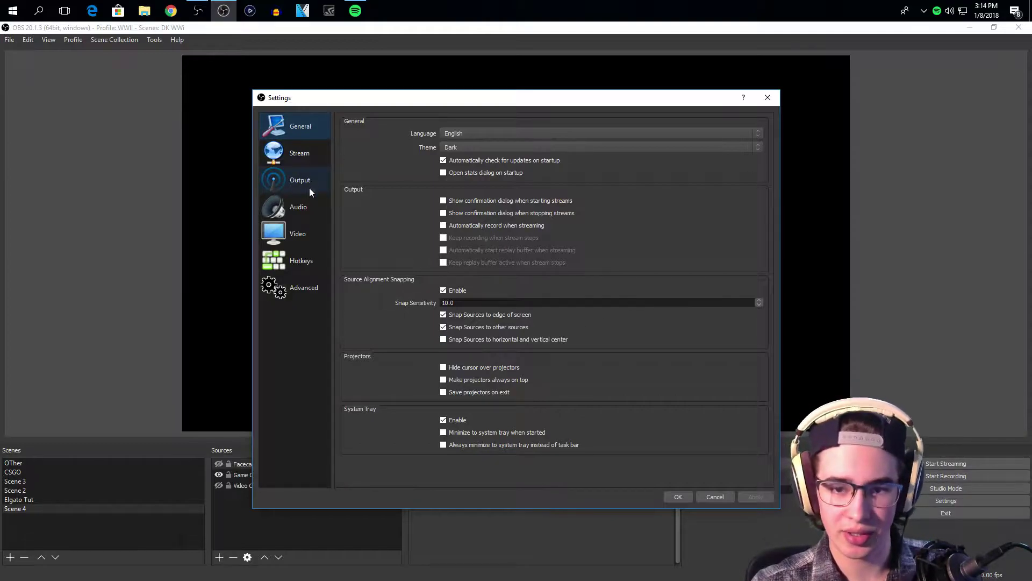
# Try the Default and Rachni interface themes and restore the Dark theme
pyautogui.click(479, 147)
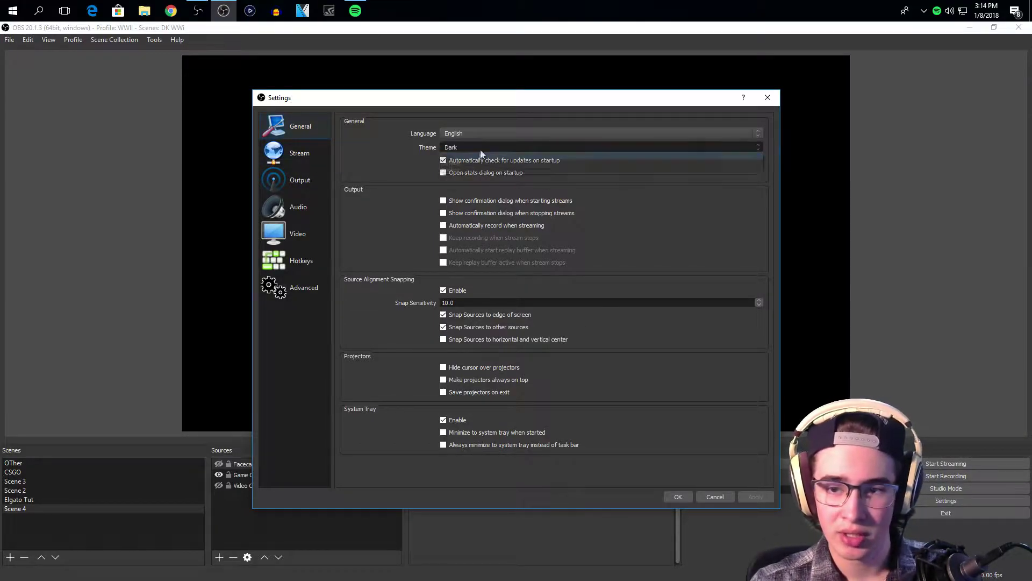
pyautogui.click(451, 162)
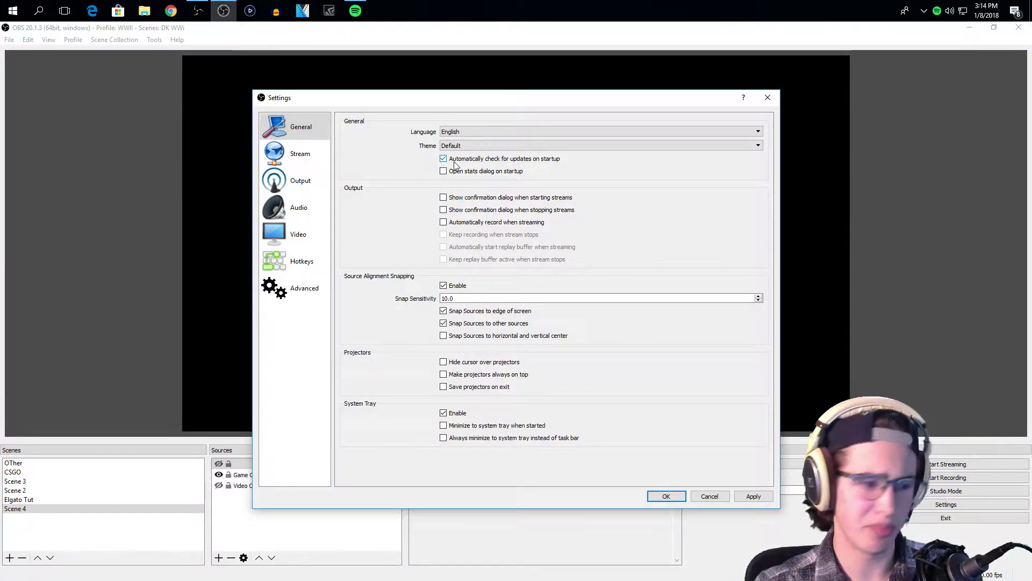
pyautogui.click(487, 147)
pyautogui.click(451, 168)
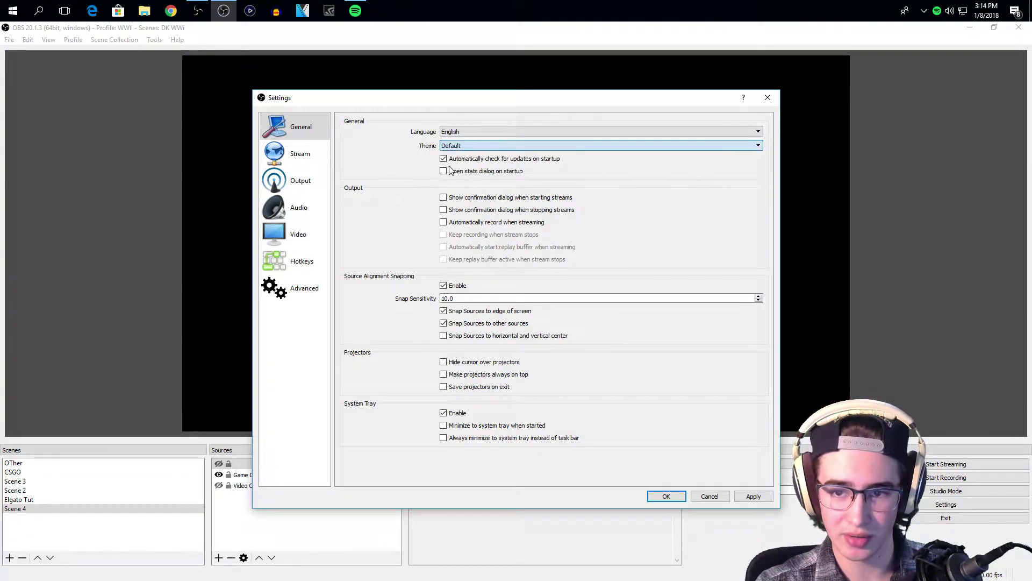
pyautogui.click(459, 147)
pyautogui.click(459, 147)
pyautogui.click(461, 164)
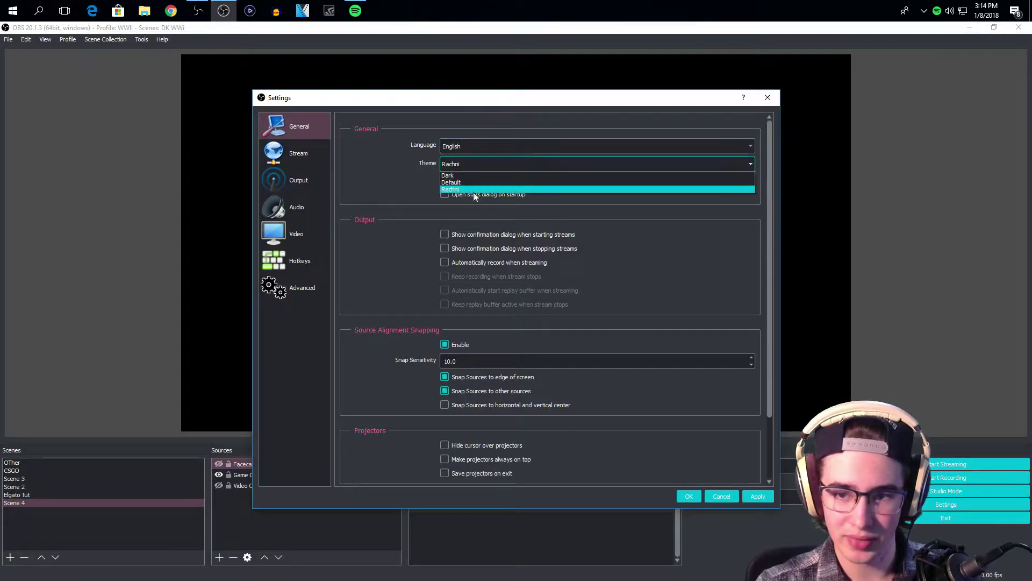
pyautogui.click(456, 176)
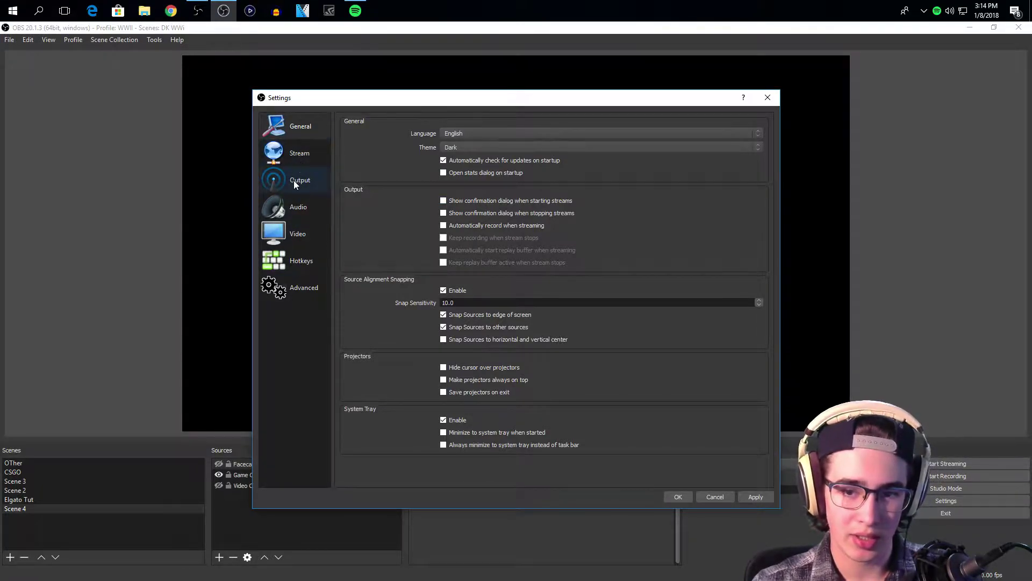
# Review the streaming service selection in the stream settings
pyautogui.click(309, 161)
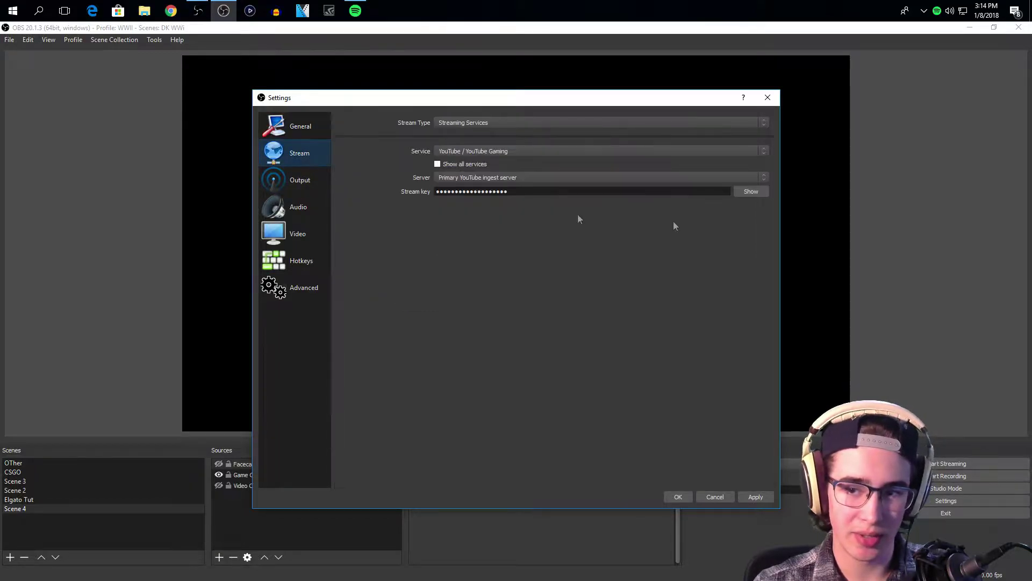
pyautogui.click(497, 150)
pyautogui.click(497, 150)
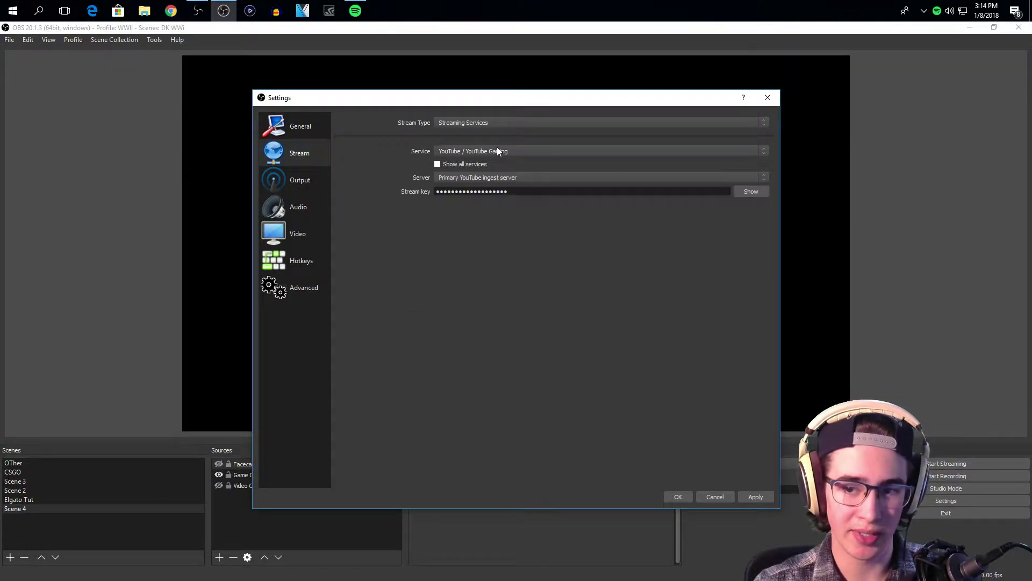
# In the output settings, set the output mode to Advanced and the streaming encoder to x264
pyautogui.click(295, 185)
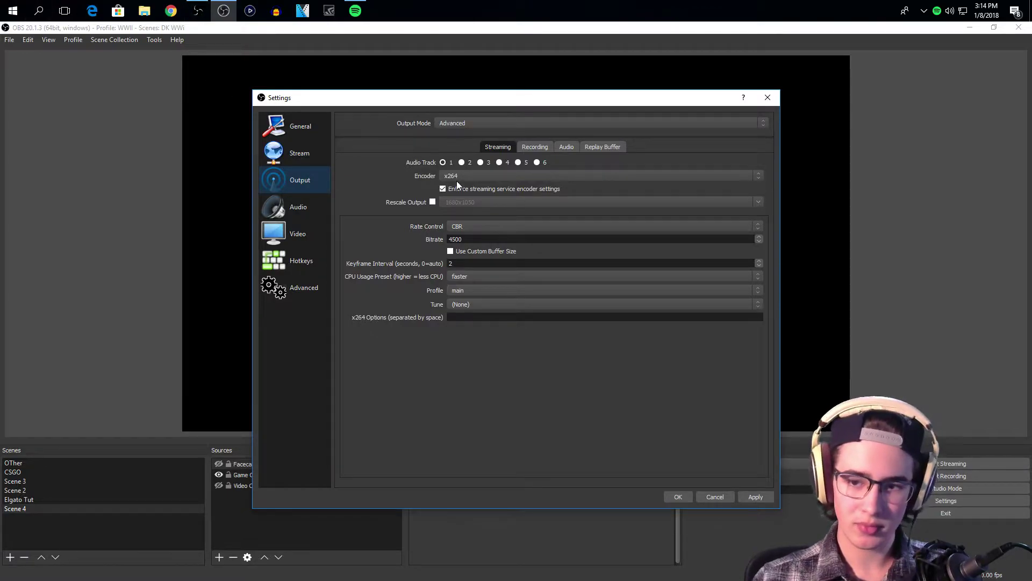
pyautogui.click(462, 124)
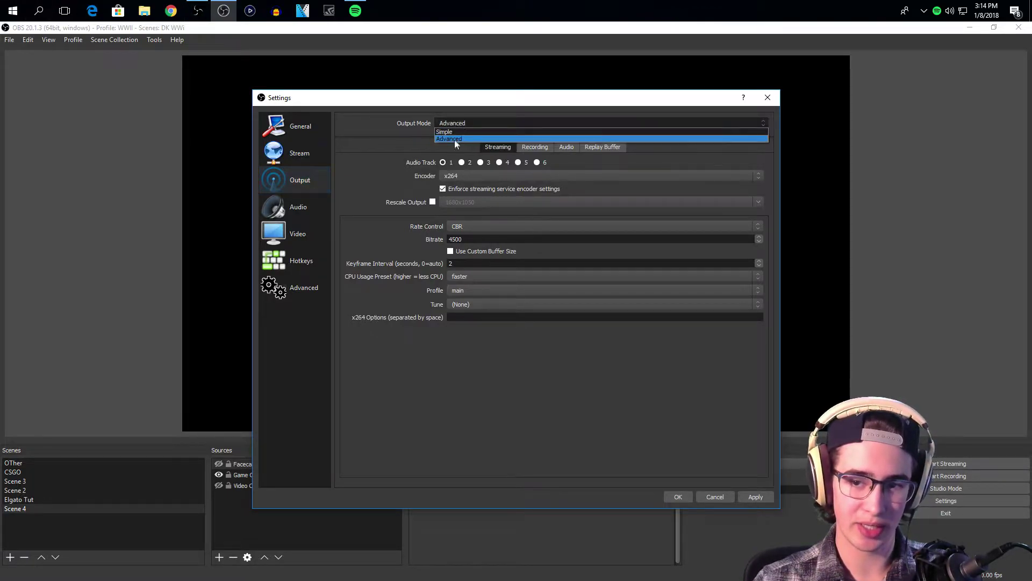
pyautogui.click(452, 139)
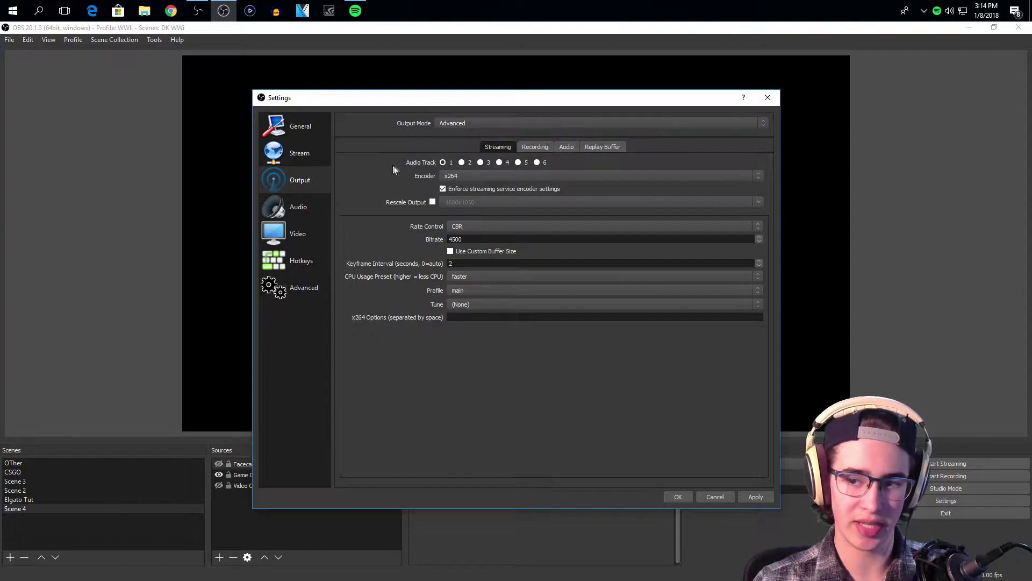
pyautogui.click(450, 176)
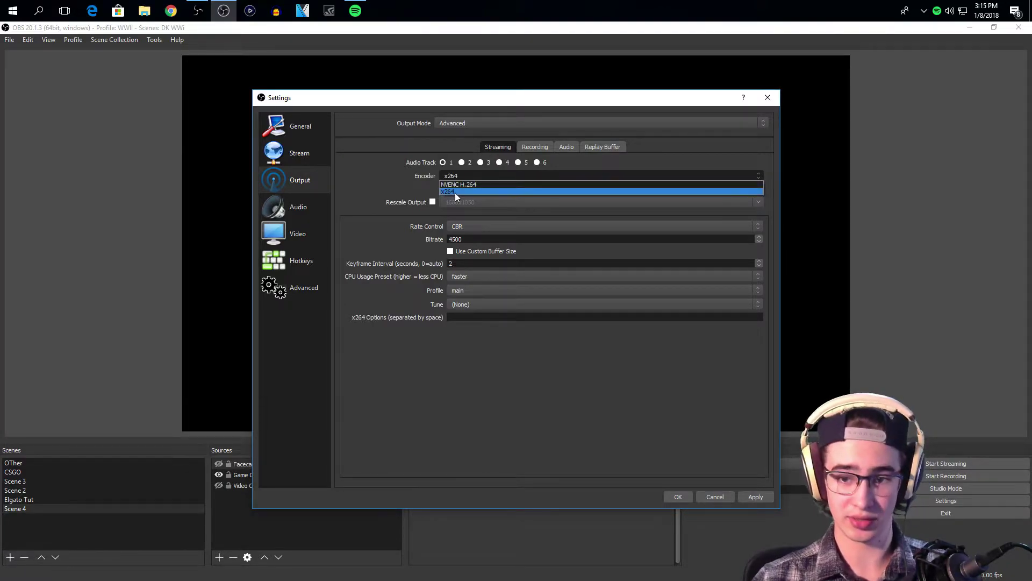
pyautogui.click(445, 192)
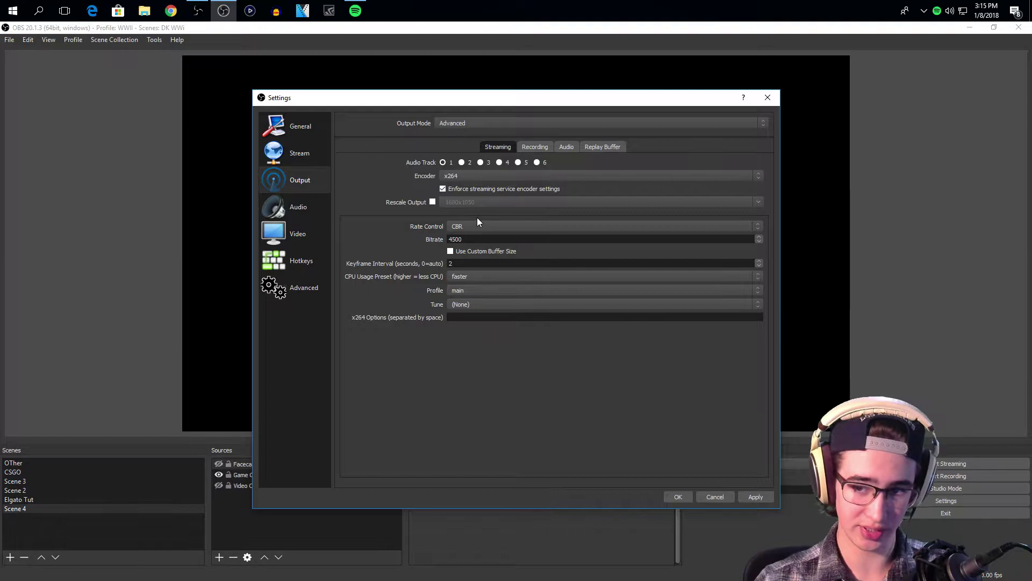
# Keep output rescaling disabled for streaming and set the rate control to CBR
pyautogui.click(433, 202)
pyautogui.click(433, 203)
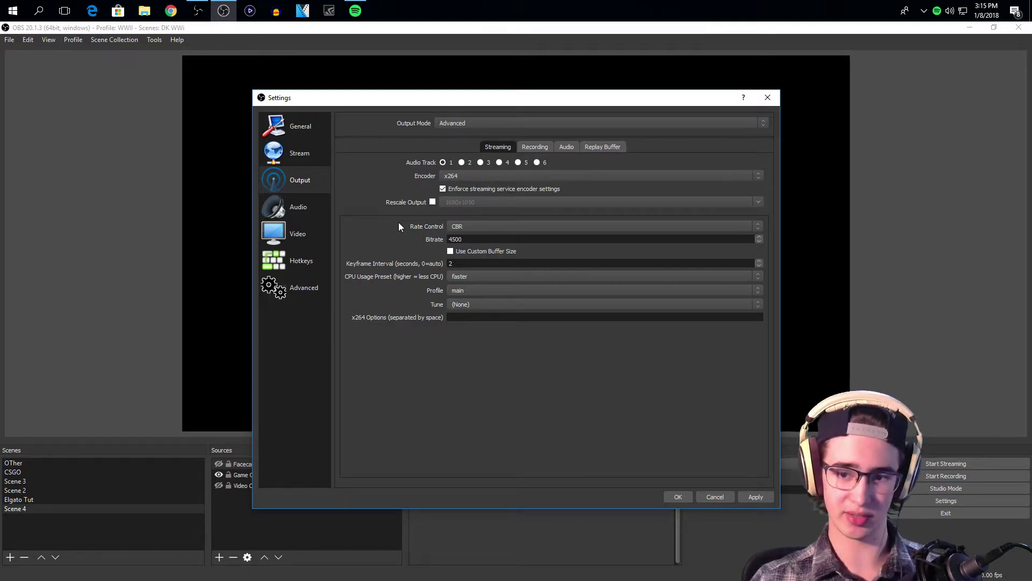
pyautogui.click(468, 227)
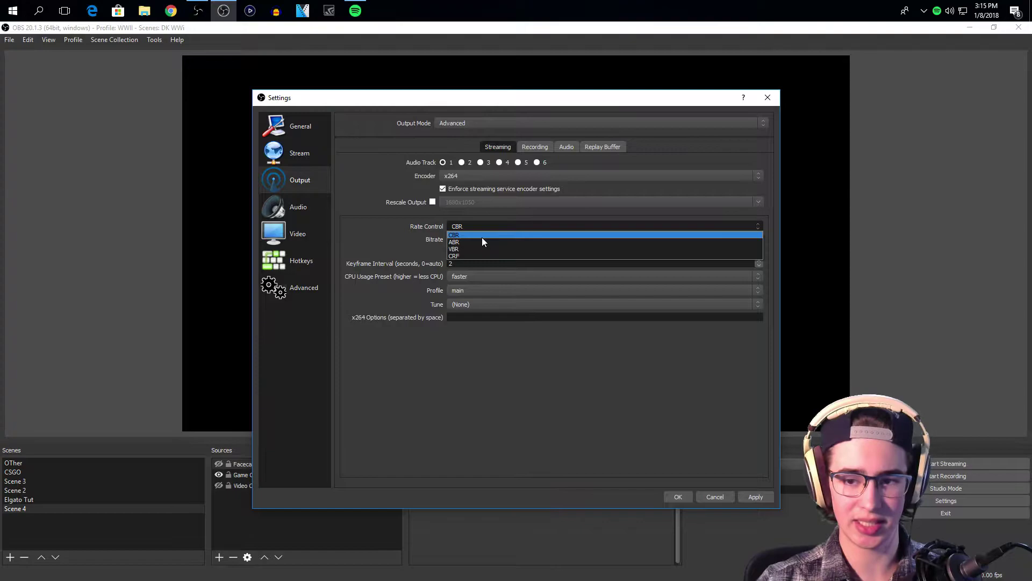
pyautogui.click(473, 235)
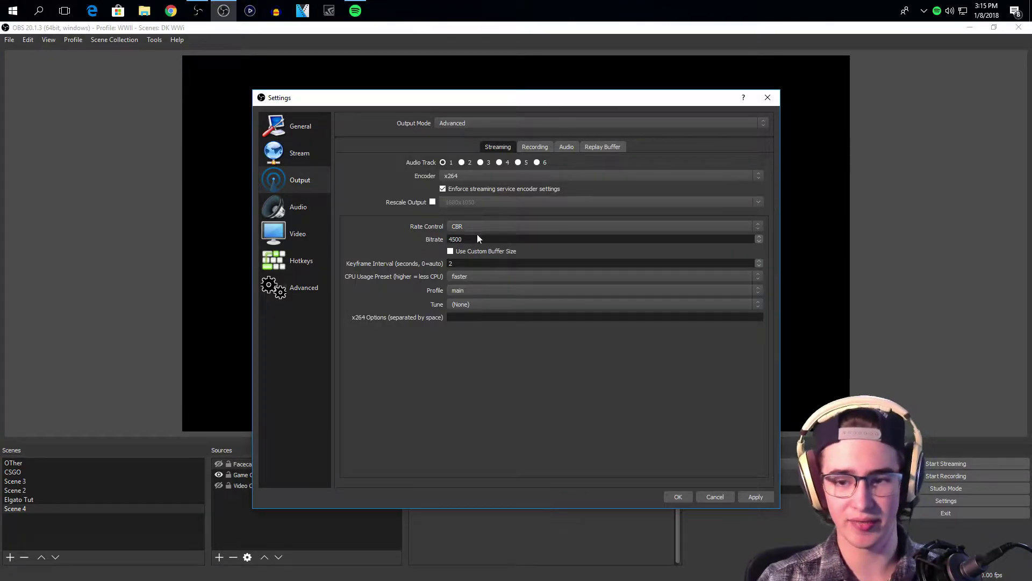
# Try a streaming bitrate of 3500 and restore it to 4500
pyautogui.moveTo(477, 238); pyautogui.dragTo(439, 243)
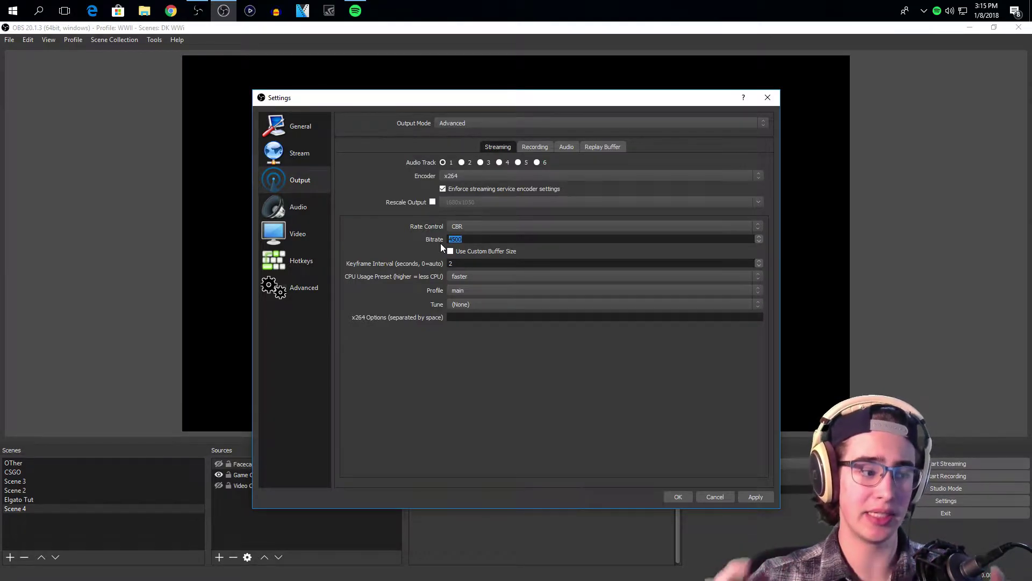
pyautogui.moveTo(473, 240); pyautogui.dragTo(395, 243)
pyautogui.click(396, 243)
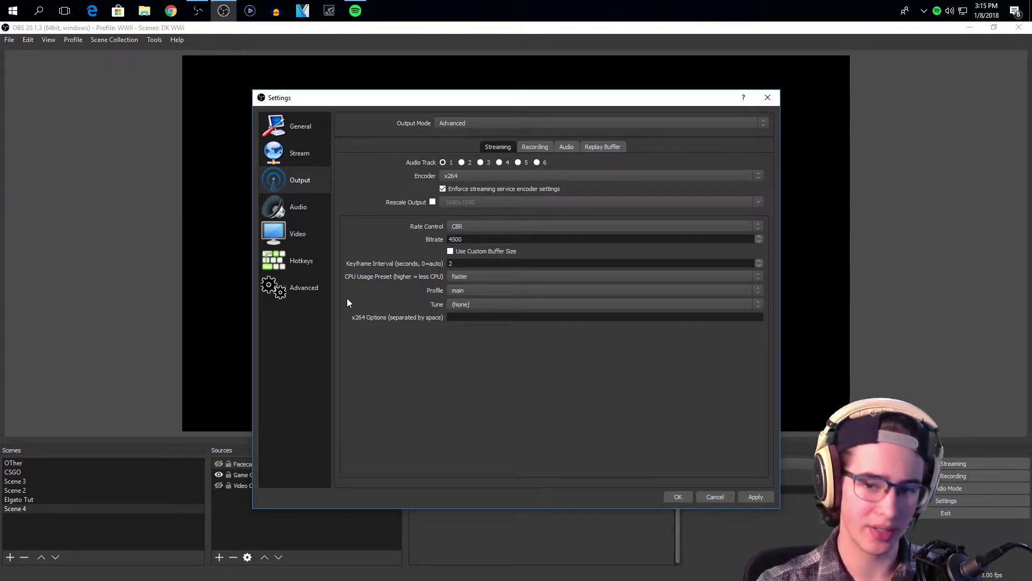
pyautogui.moveTo(482, 240); pyautogui.dragTo(180, 241)
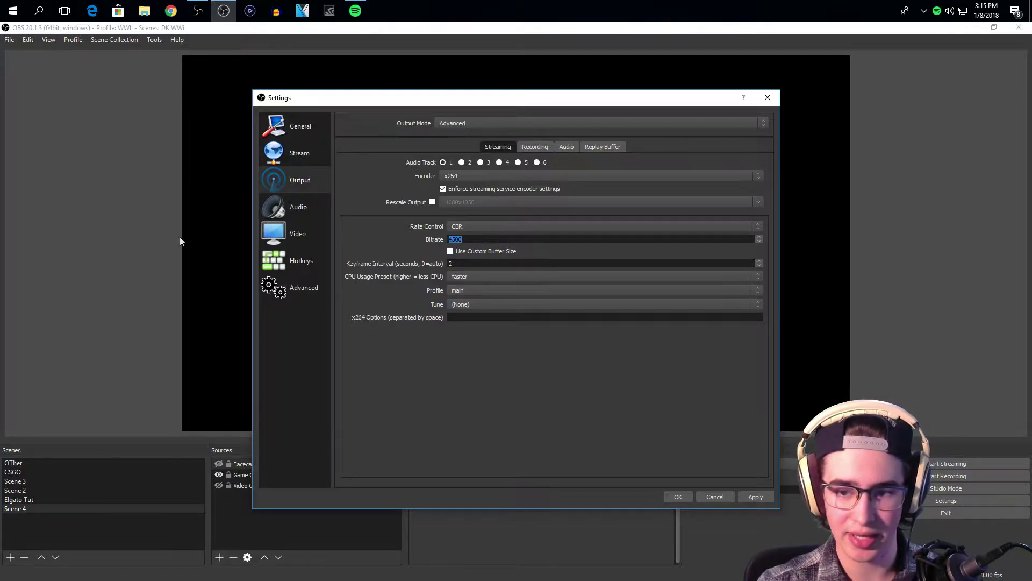
pyautogui.write('3500')
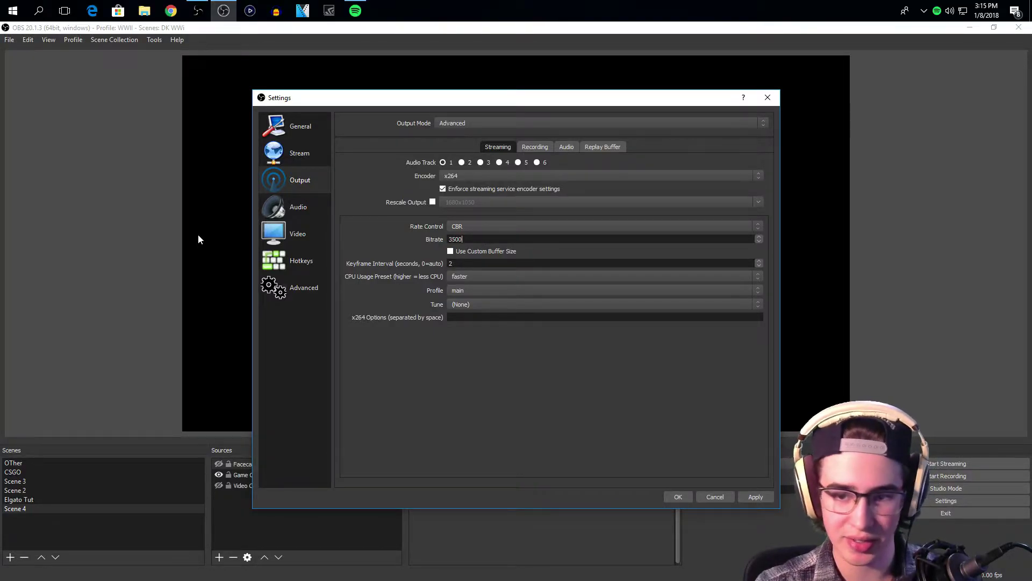
pyautogui.press('BackSpace')
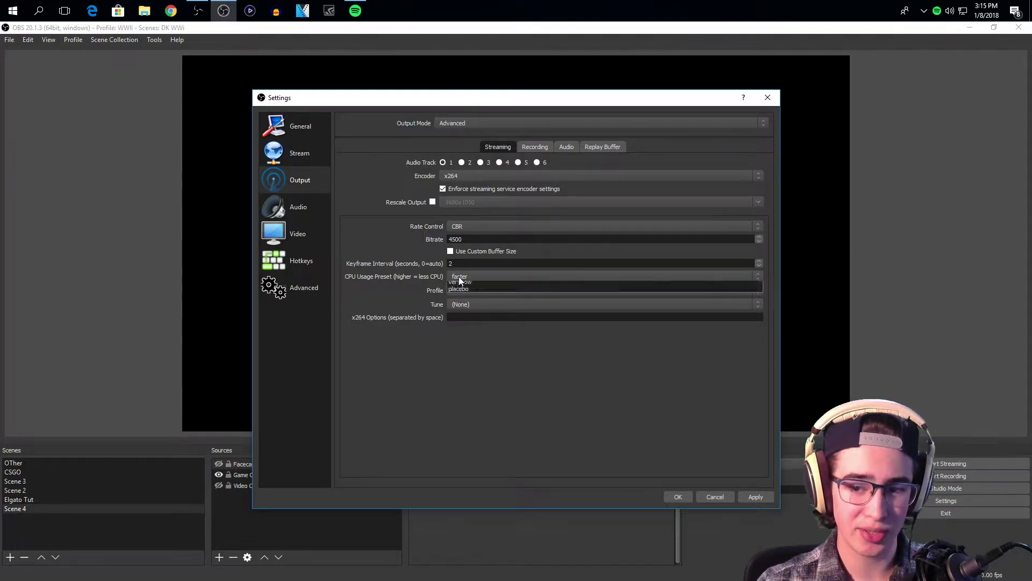
# Review the available CPU usage presets for the streaming encoder without changing the selection
pyautogui.click(460, 276)
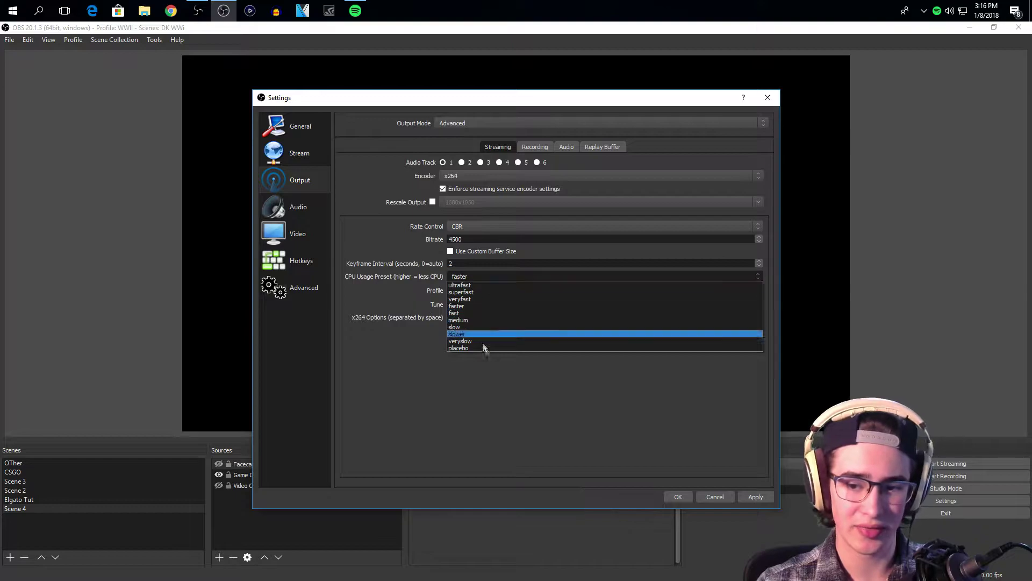
pyautogui.click(481, 382)
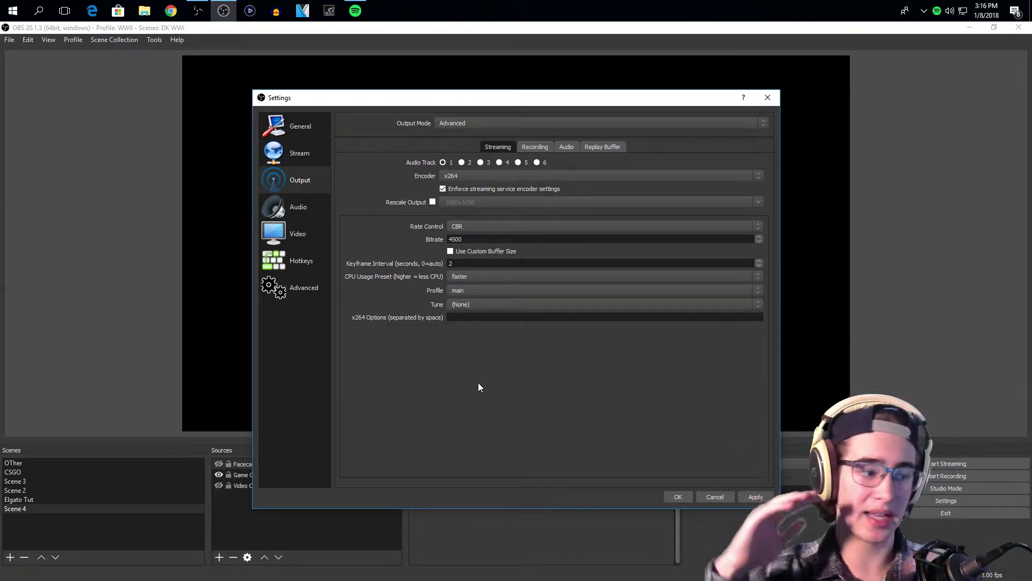
pyautogui.click(482, 277)
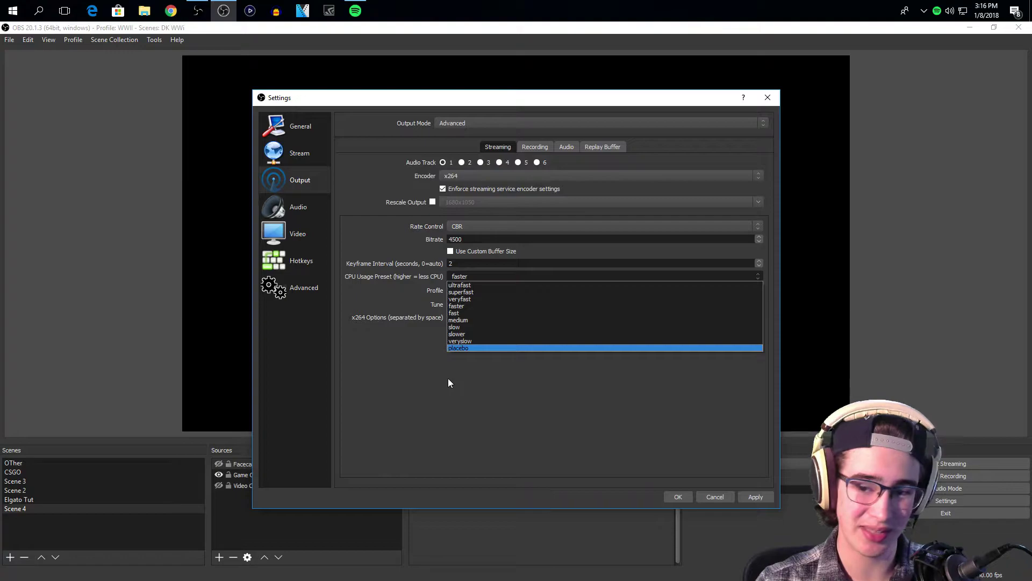
pyautogui.click(414, 306)
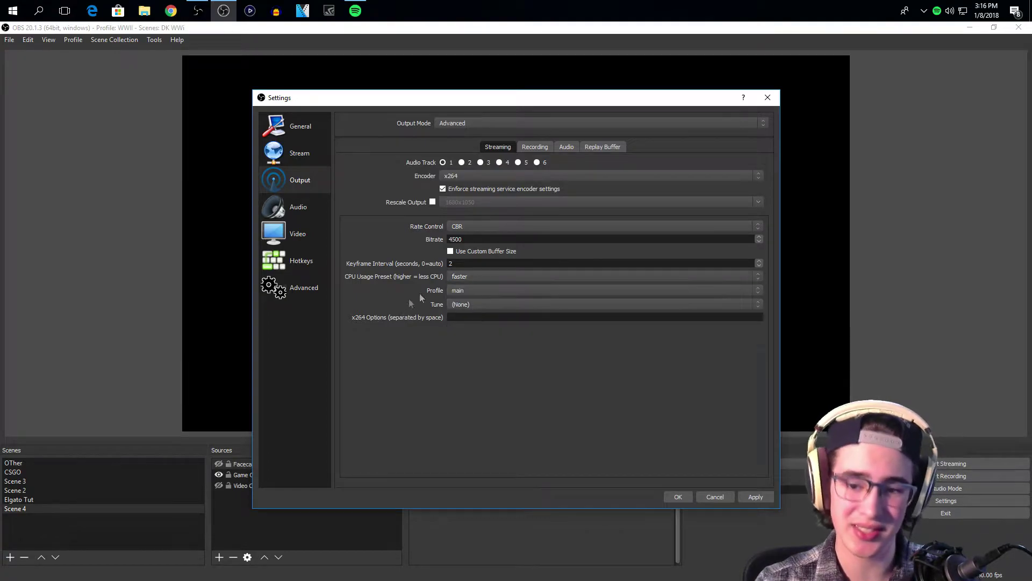
pyautogui.click(466, 275)
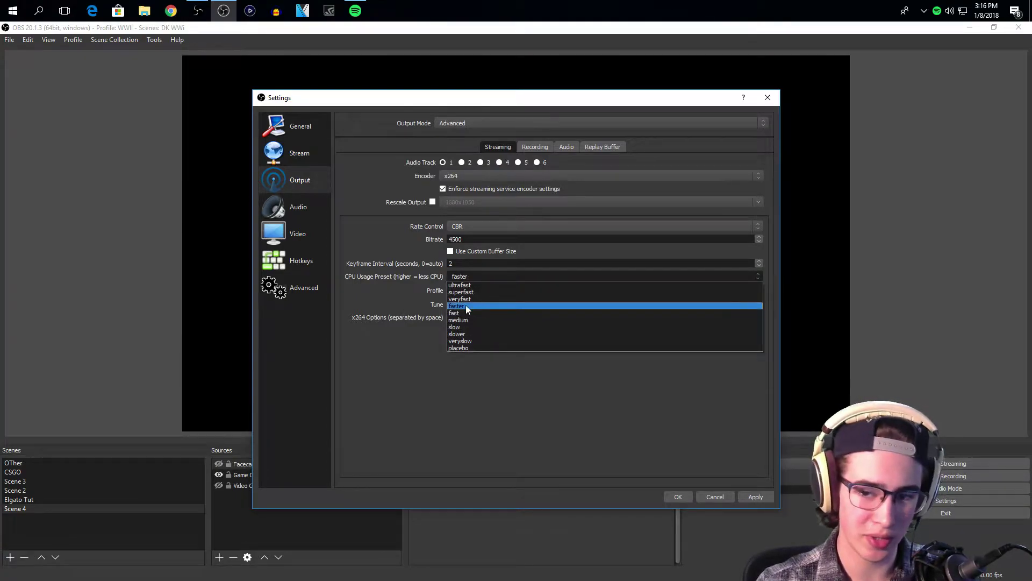
pyautogui.click(385, 348)
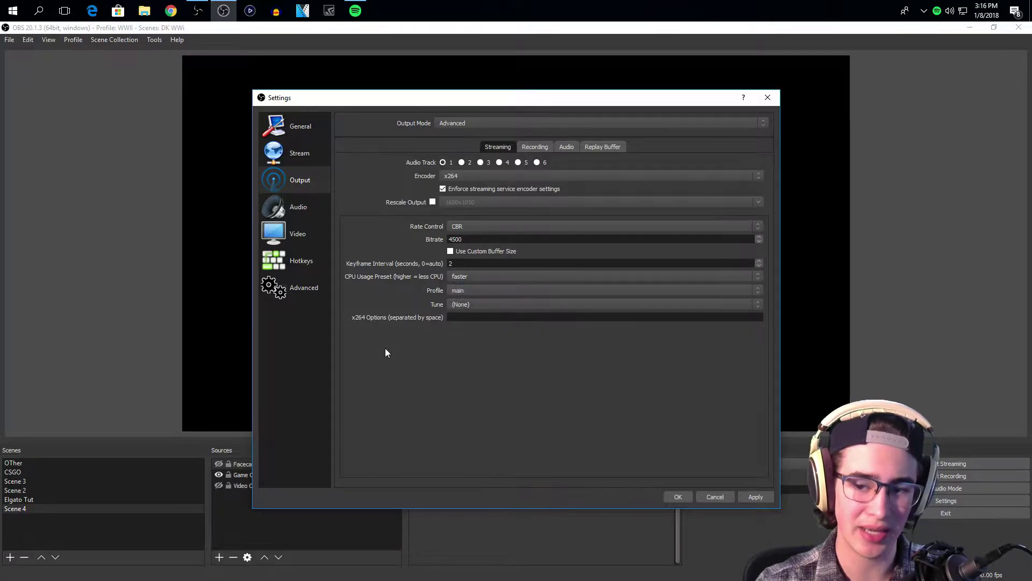
# Check the streaming encoder's profile options and the recording output settings, and return to the streaming output settings
pyautogui.click(465, 293)
pyautogui.click(417, 328)
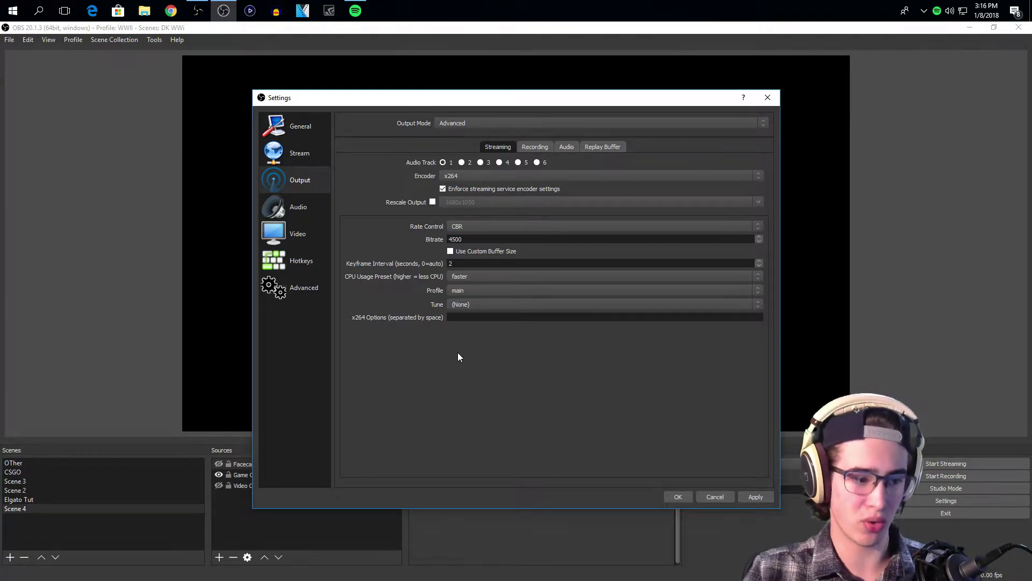
pyautogui.click(533, 150)
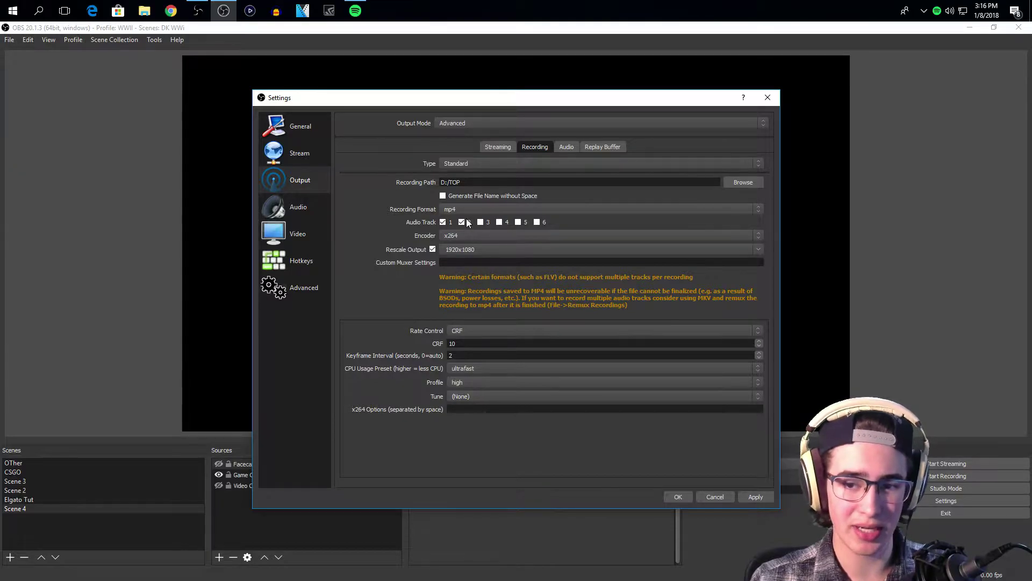
pyautogui.click(498, 149)
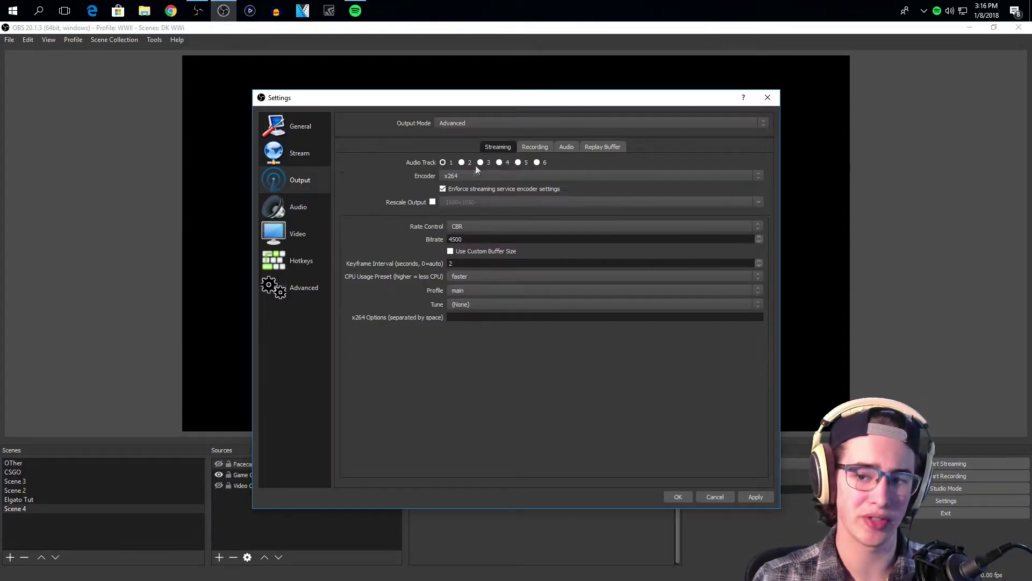
# Review the available file formats in the recording output settings without changing the selection
pyautogui.click(540, 149)
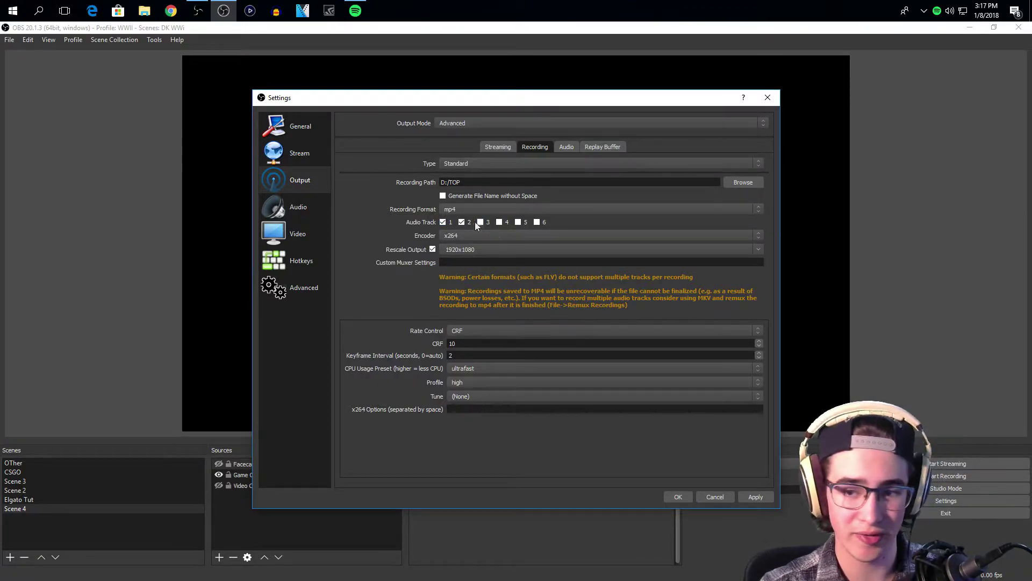
pyautogui.click(466, 207)
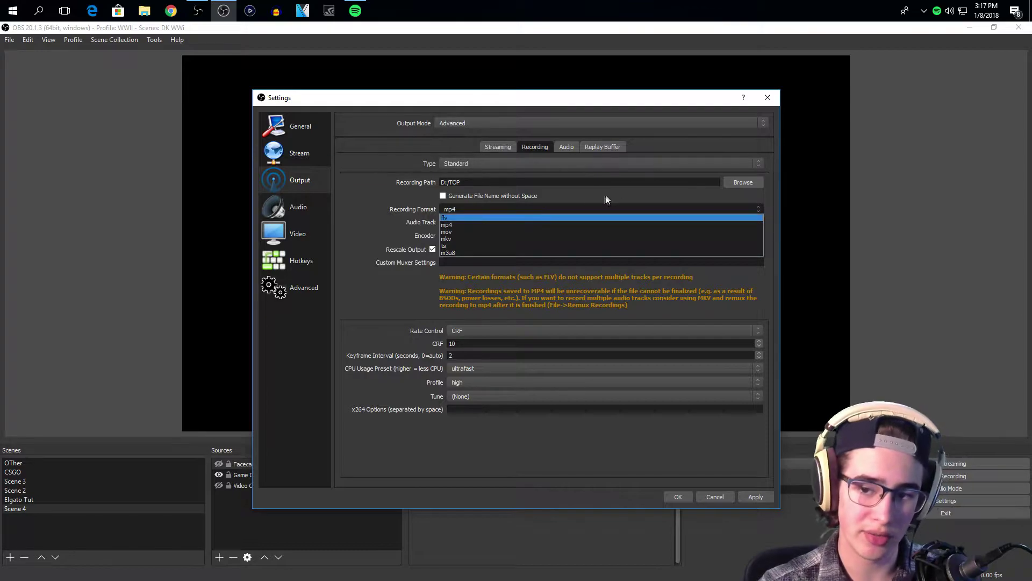
pyautogui.click(385, 221)
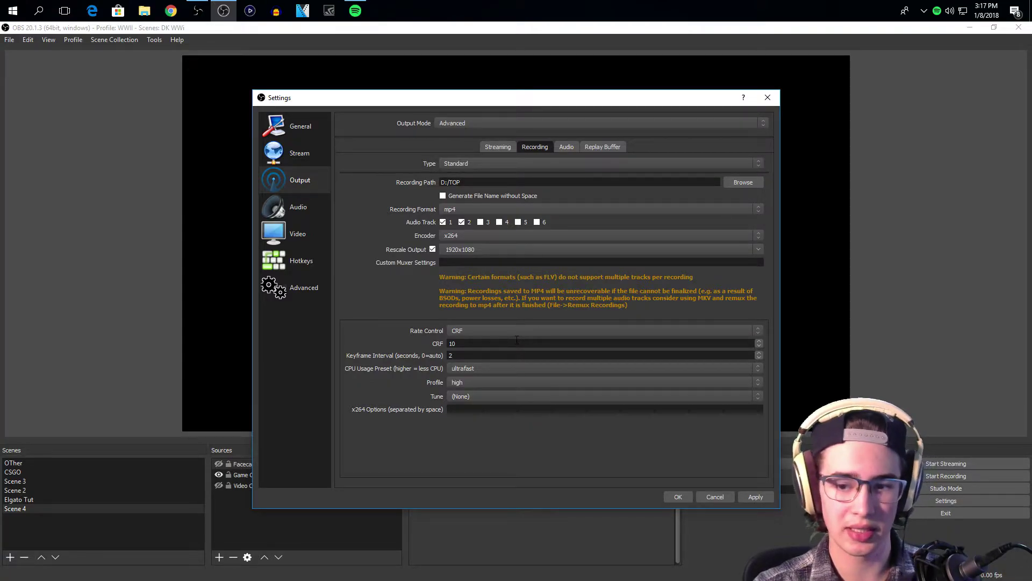
# Try CBR rate control for recording with the custom buffer size option on and off, and restore CRF
pyautogui.click(458, 332)
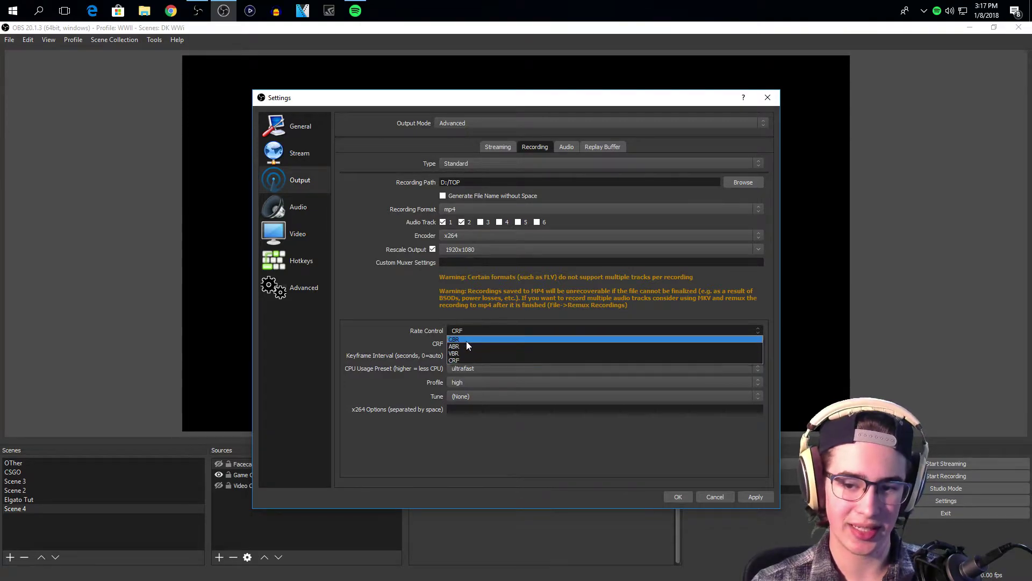
pyautogui.click(384, 363)
pyautogui.click(484, 330)
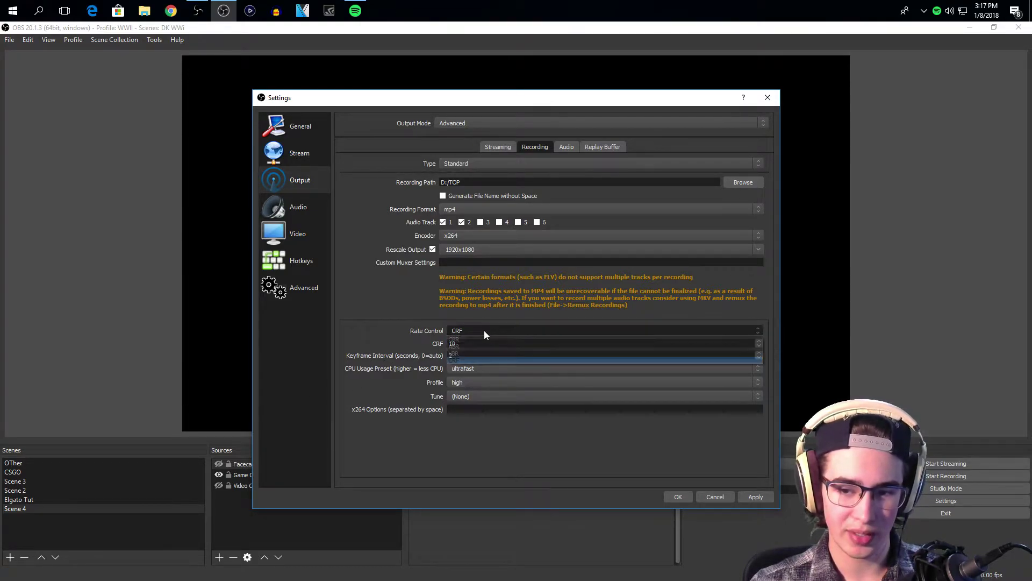
pyautogui.click(472, 334)
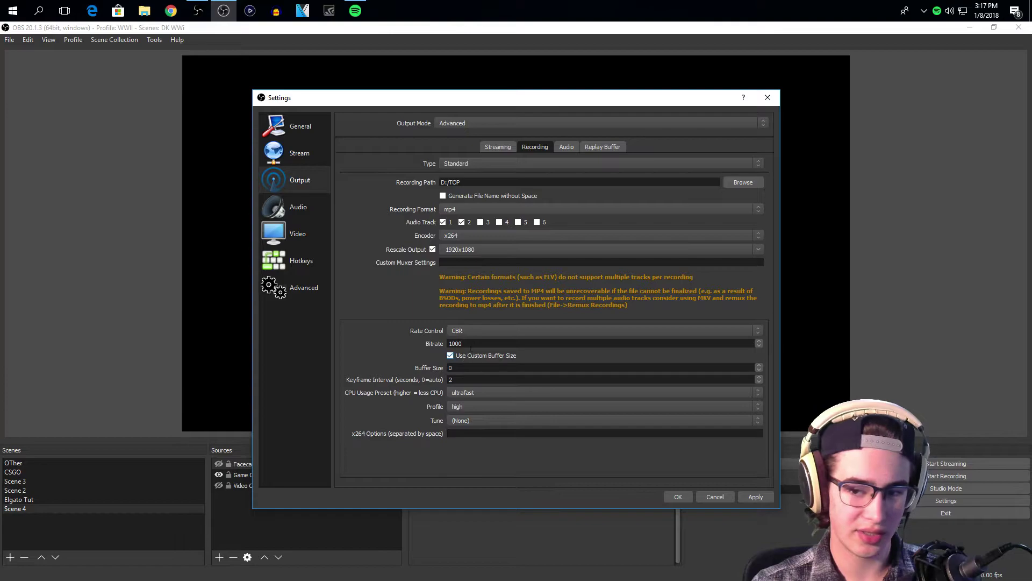
pyautogui.click(451, 357)
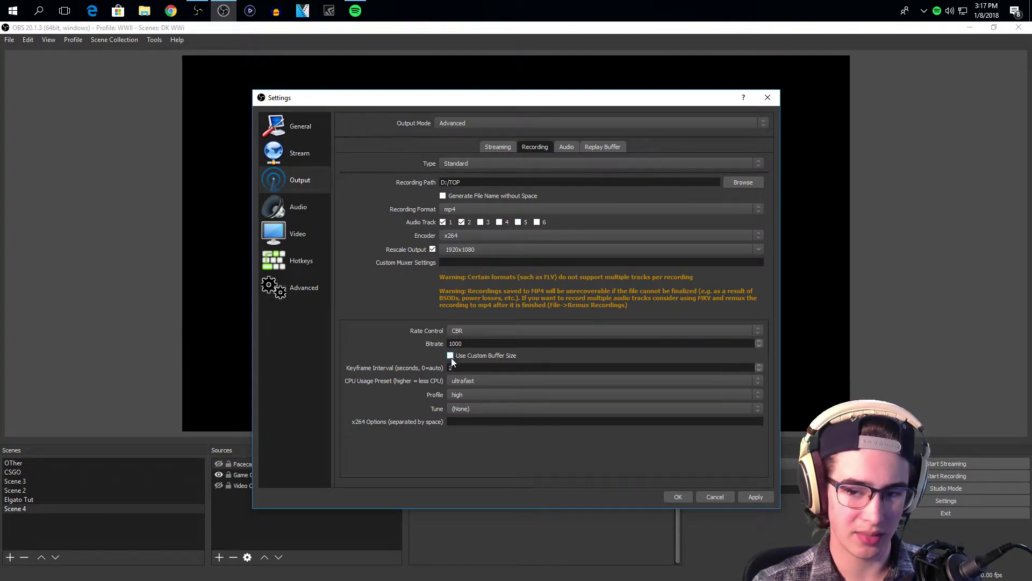
pyautogui.click(450, 355)
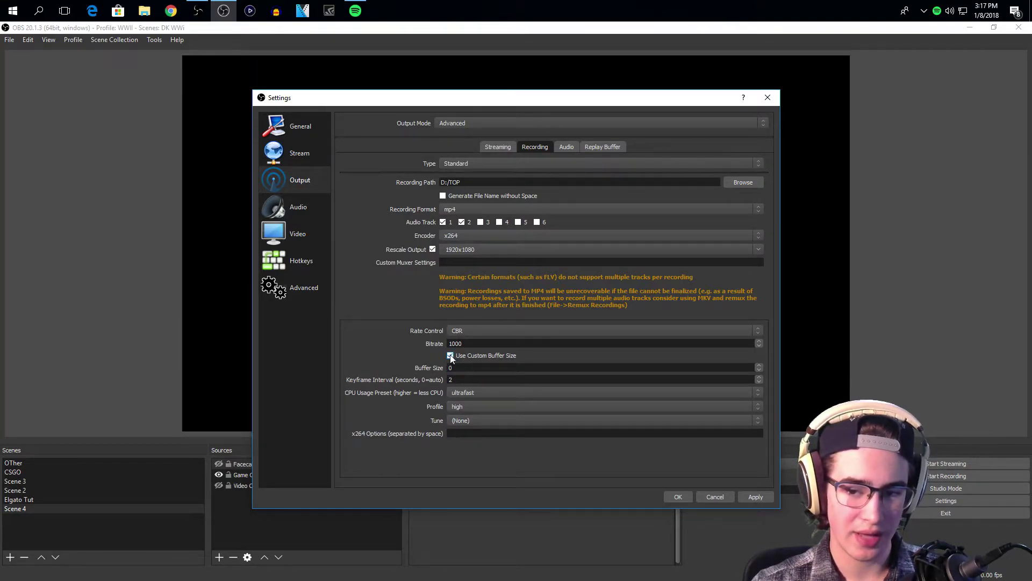
pyautogui.click(451, 355)
pyautogui.click(476, 332)
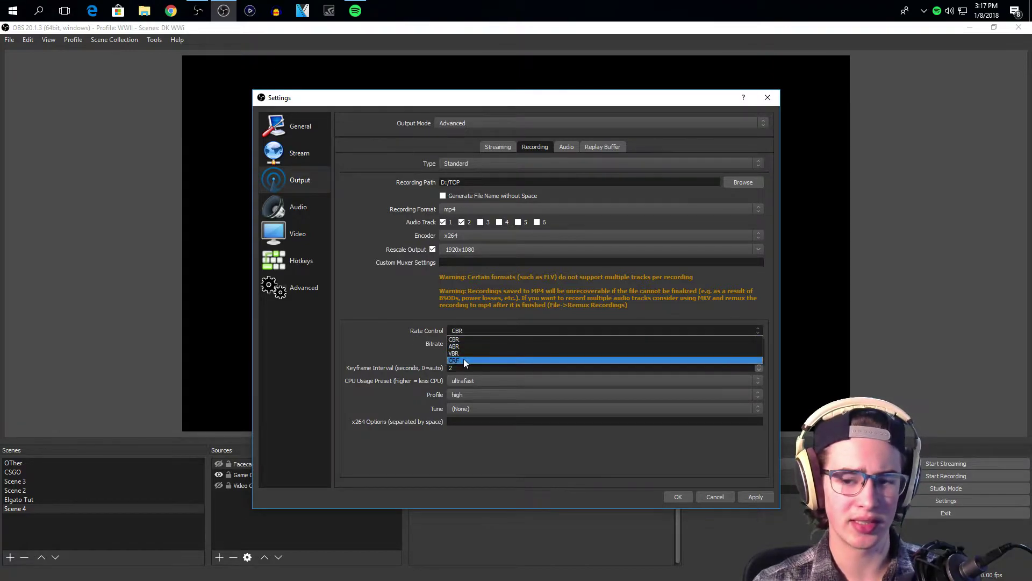
pyautogui.click(464, 359)
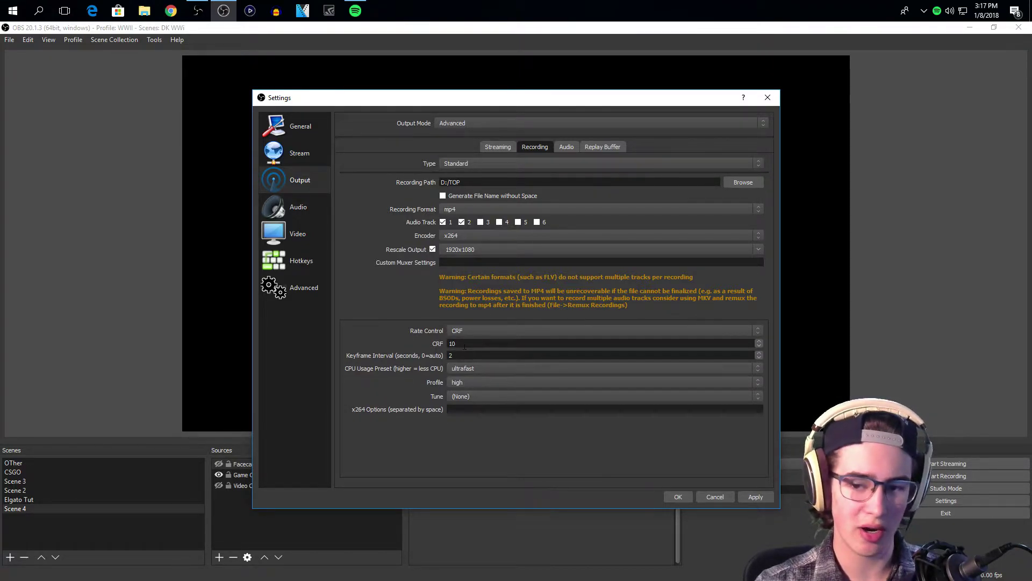
# Try recording CRF values such as 5, 7 and 20, and restore the value to 10
pyautogui.doubleClick(465, 345)
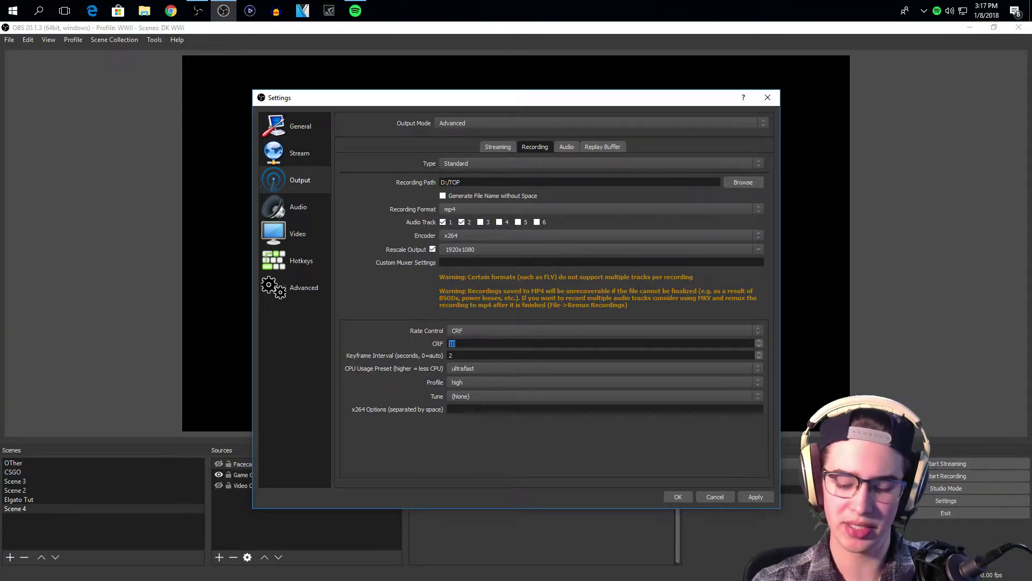
pyautogui.write('5')
pyautogui.press('BackSpace')
pyautogui.write('1')
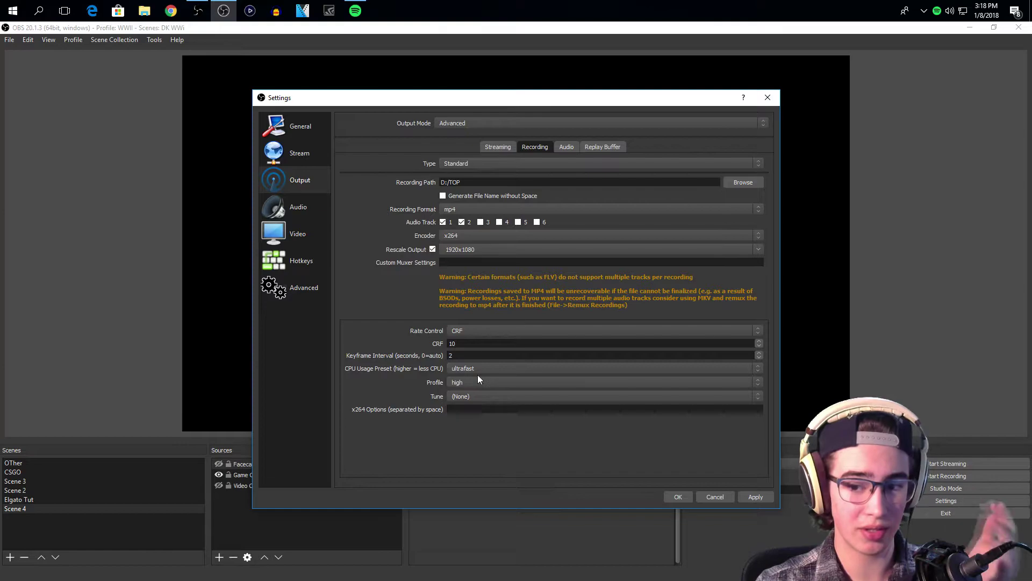
pyautogui.doubleClick(464, 346)
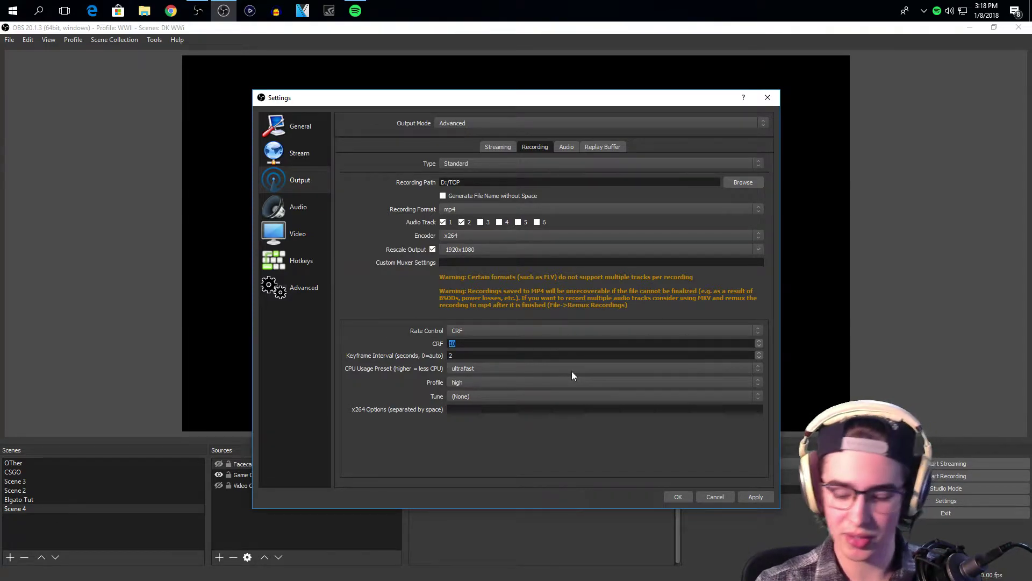
pyautogui.write('7')
pyautogui.press('BackSpace')
pyautogui.write('10')
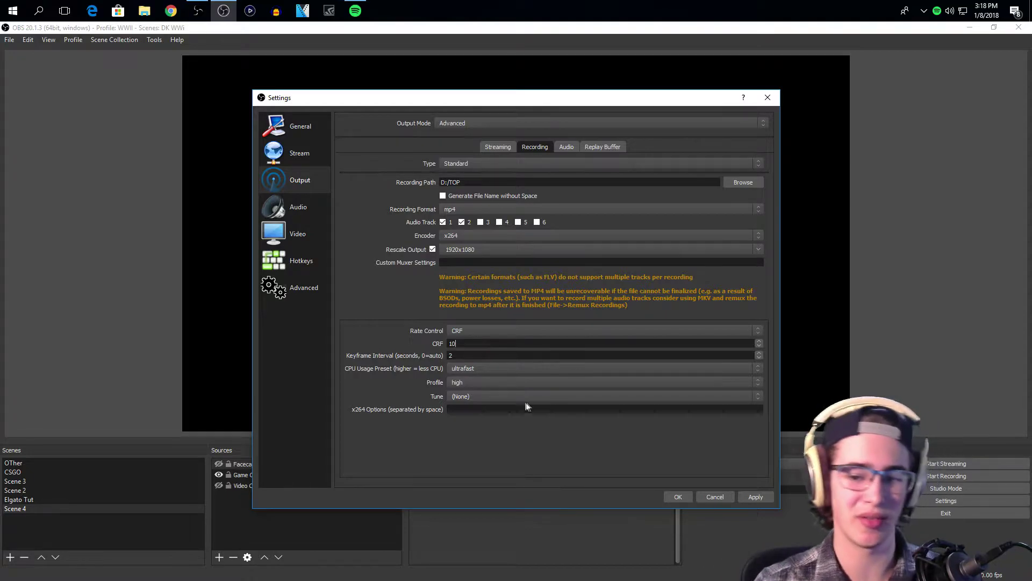
pyautogui.doubleClick(479, 347)
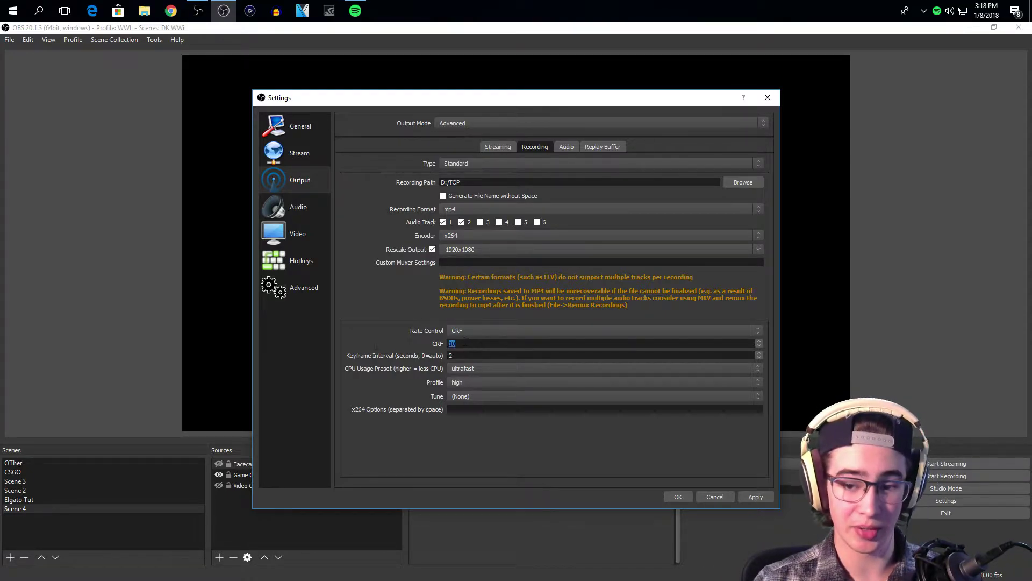
pyautogui.press('BackSpace')
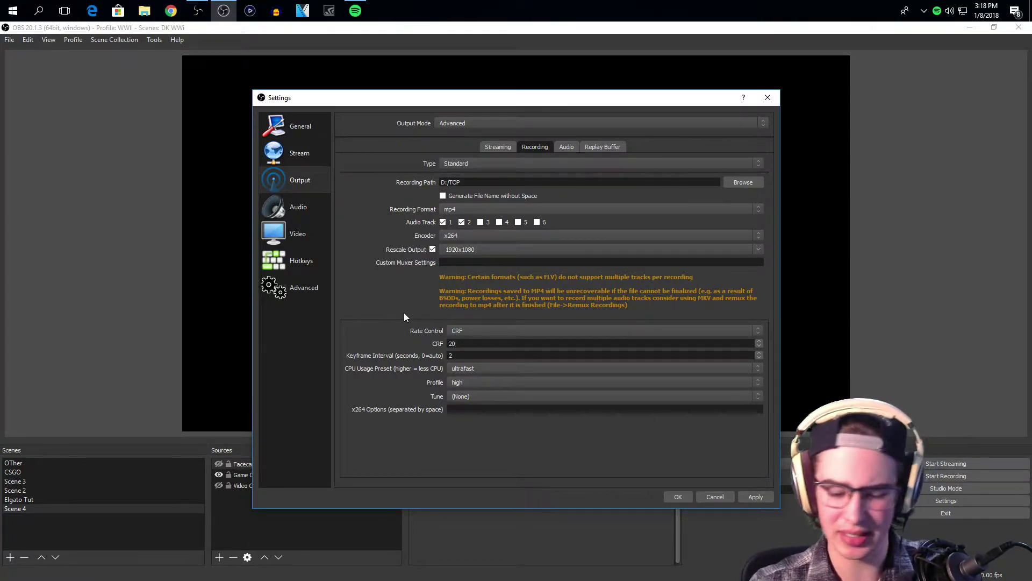
pyautogui.write('10')
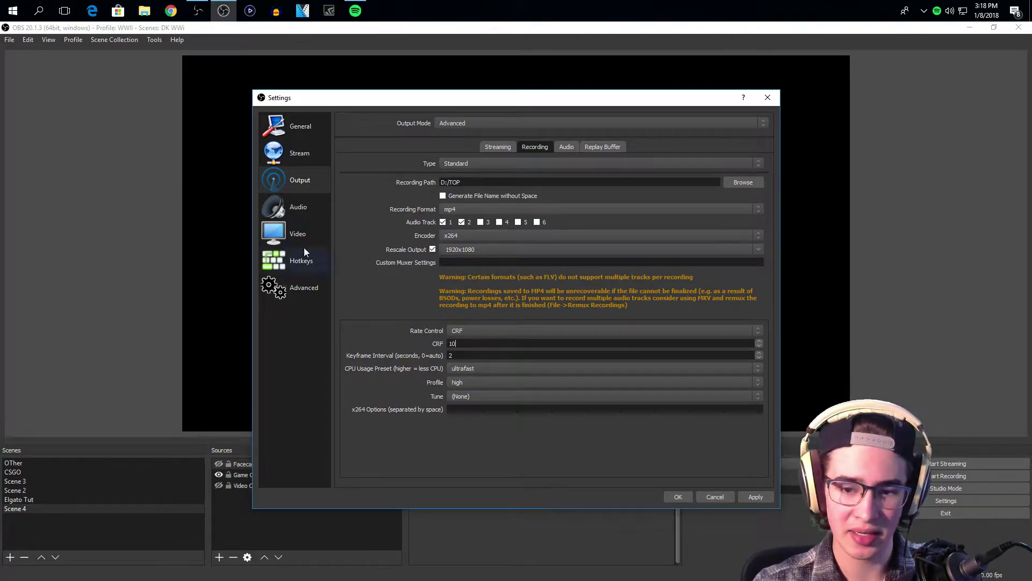
# Set the recording keyframe interval to 2 seconds and the CPU usage preset to ultrafast
pyautogui.doubleClick(488, 356)
pyautogui.press('BackSpace')
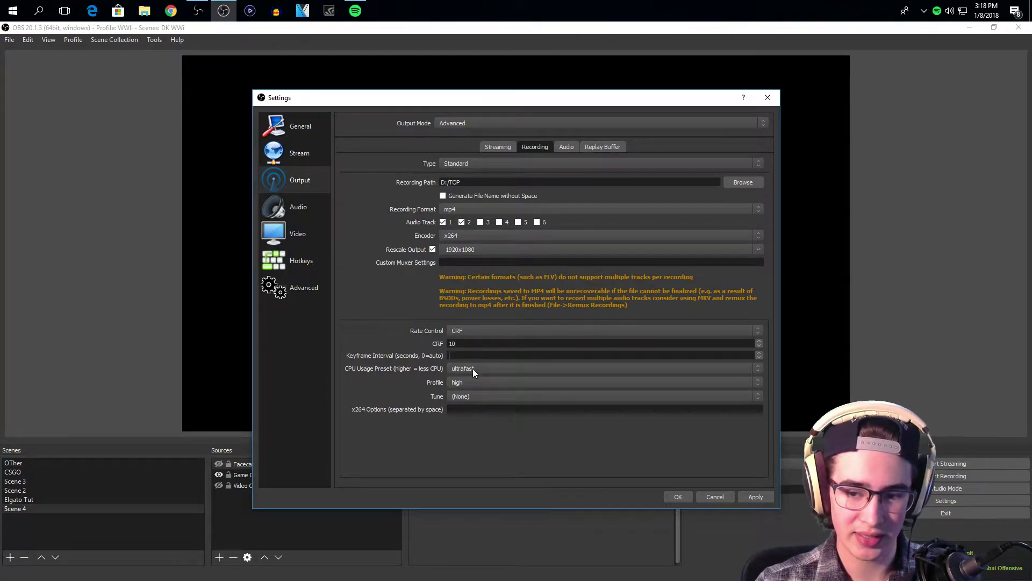
pyautogui.write('2')
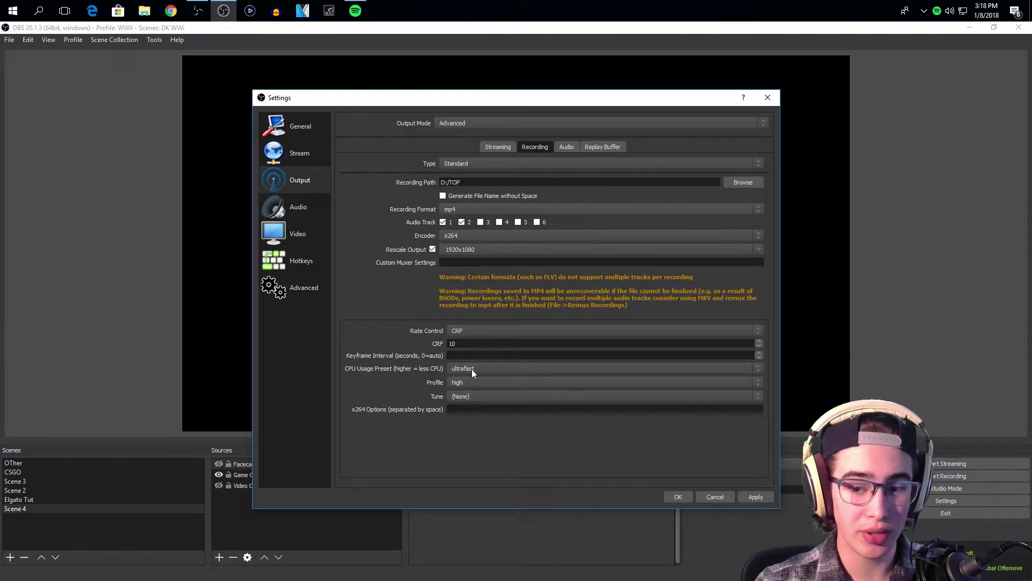
pyautogui.click(472, 369)
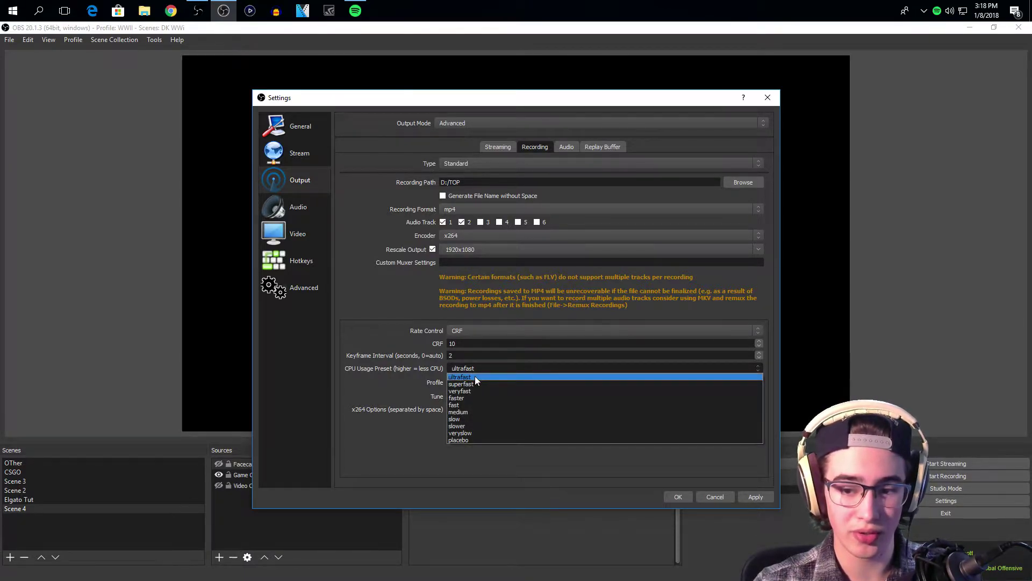
pyautogui.click(475, 377)
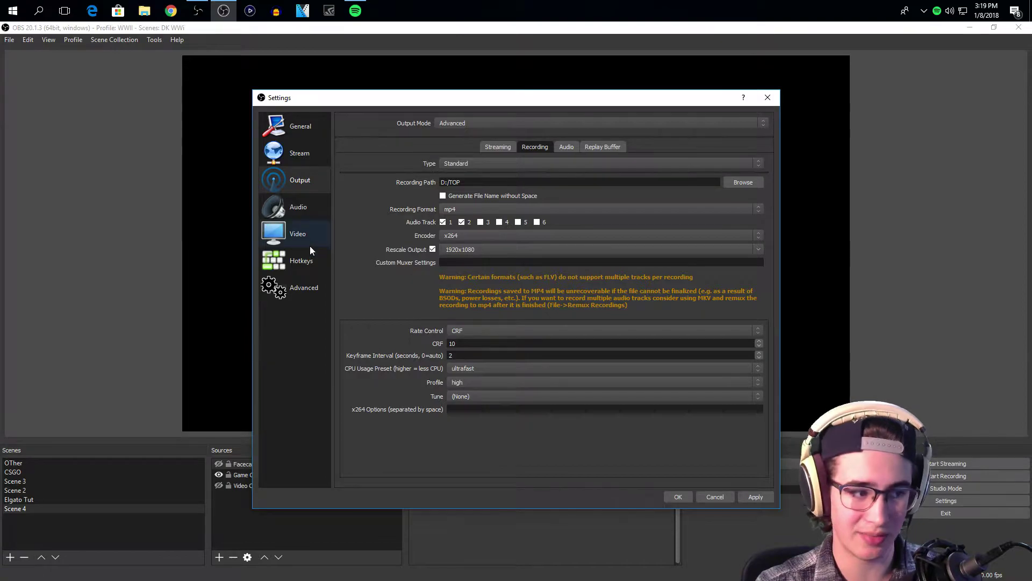
# Review the desktop audio and microphone device options in the audio settings without changing them
pyautogui.click(287, 206)
pyautogui.click(472, 151)
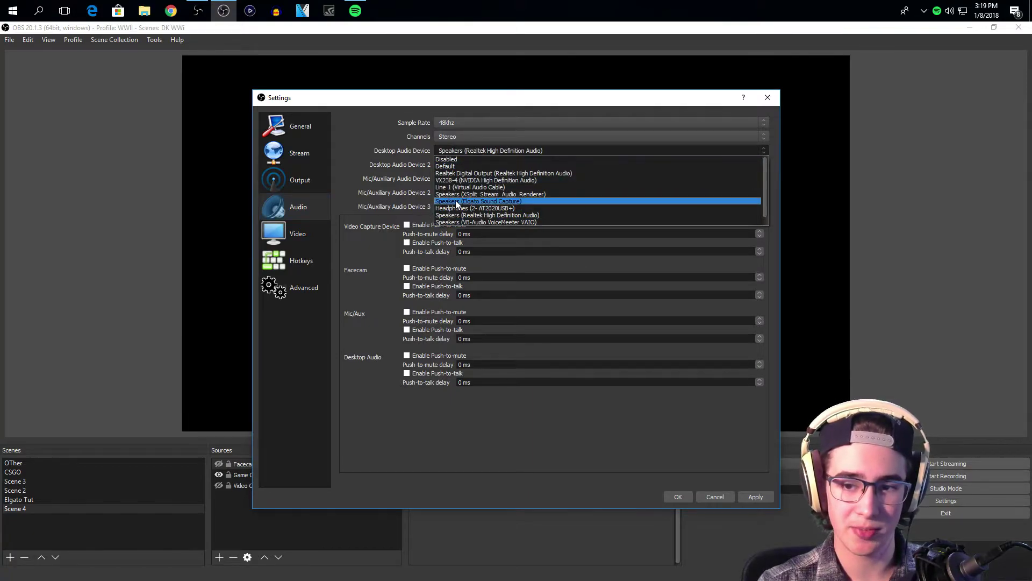
pyautogui.click(397, 236)
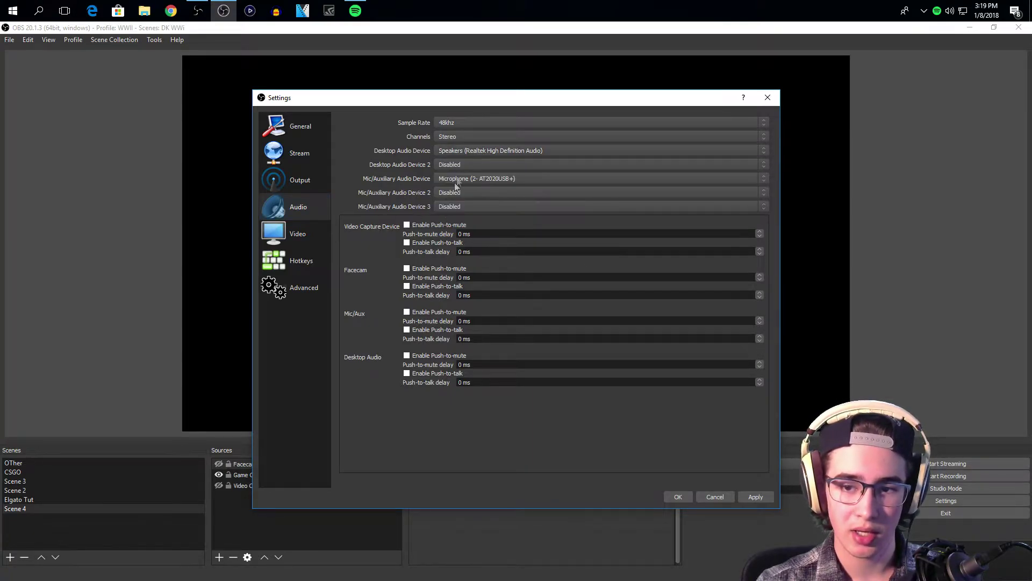
pyautogui.click(501, 178)
pyautogui.click(501, 178)
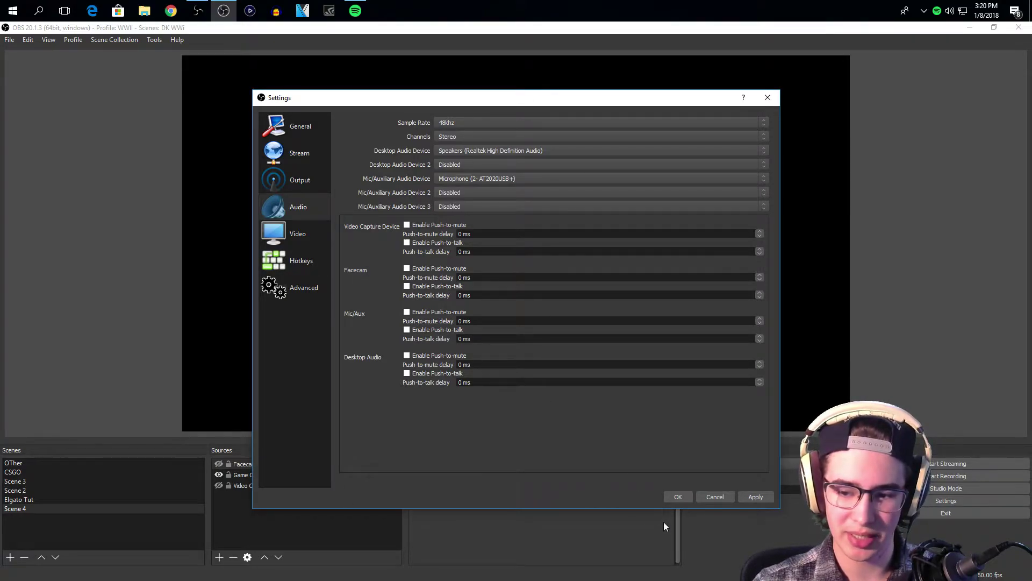
# Review the output resolution and downscale filter options in the video settings without changing them
pyautogui.click(310, 245)
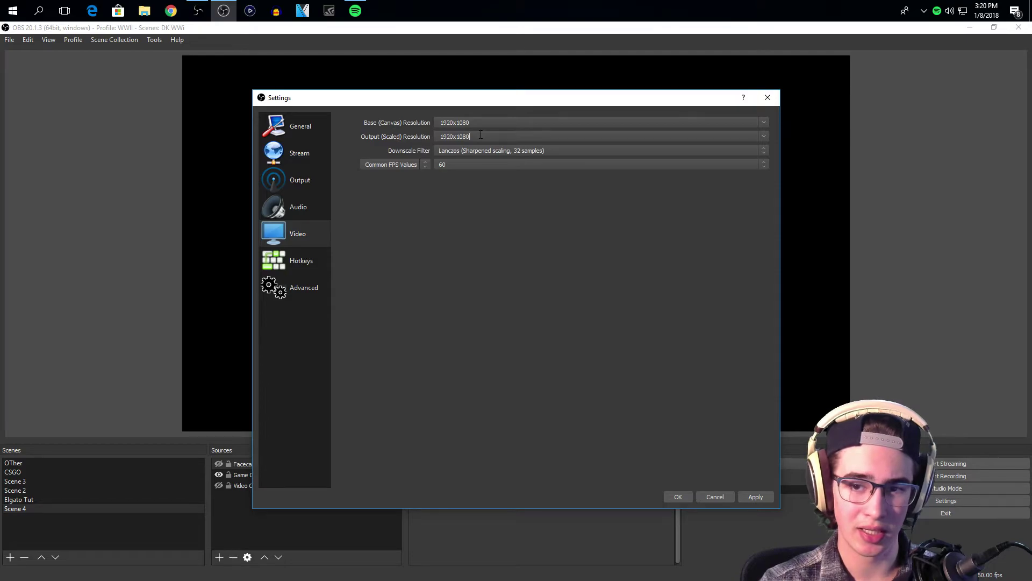
pyautogui.click(768, 135)
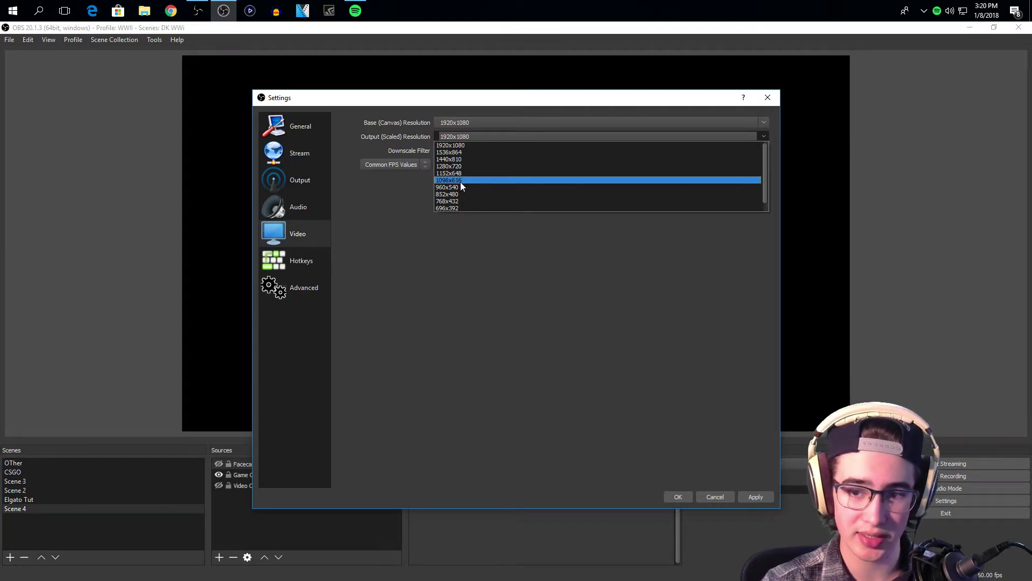
pyautogui.click(389, 175)
pyautogui.click(469, 152)
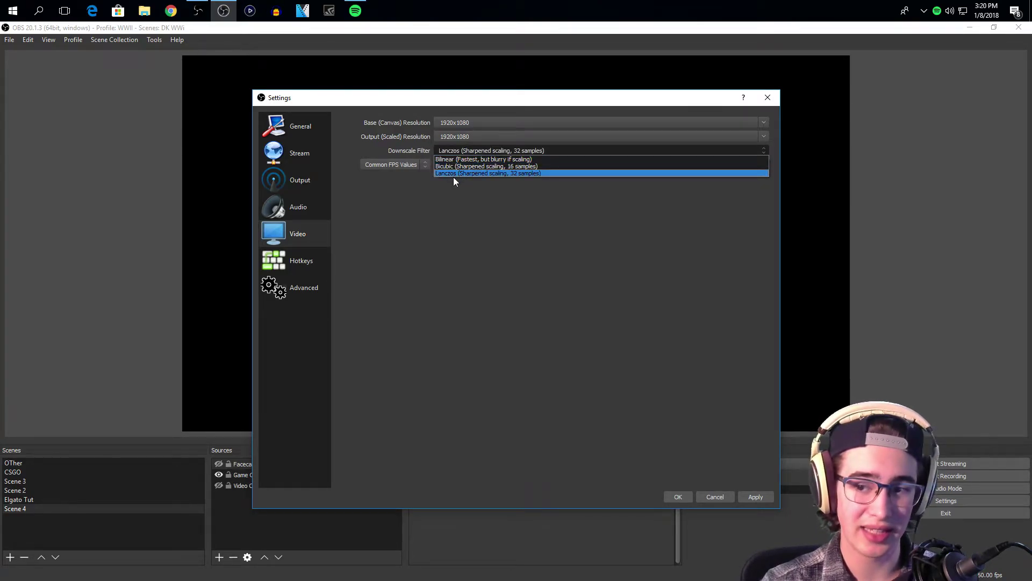
pyautogui.click(453, 203)
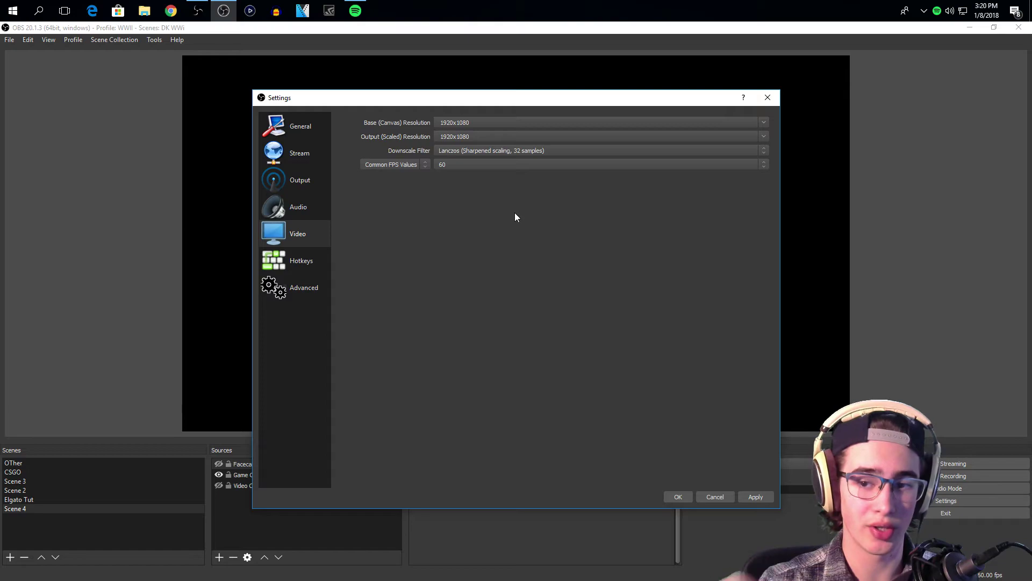
# Review the FPS type and the available common FPS values without changing the frame rate
pyautogui.click(408, 164)
pyautogui.click(450, 166)
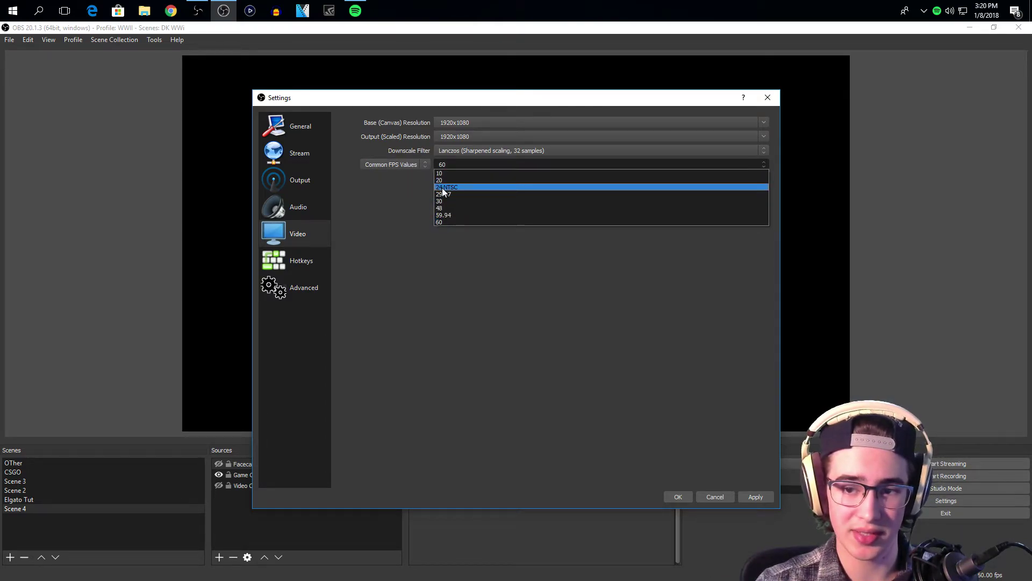
pyautogui.click(403, 256)
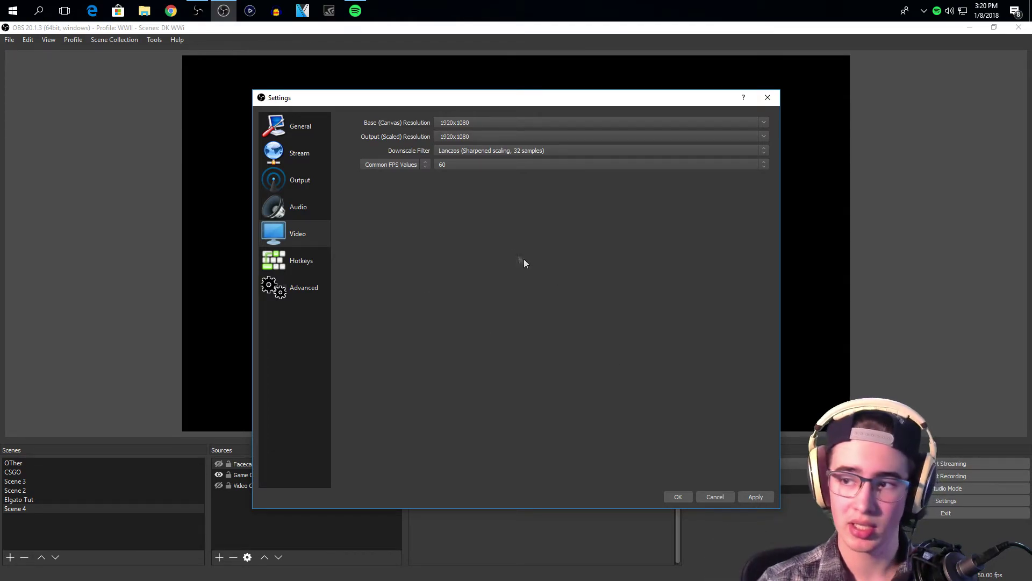
pyautogui.click(472, 163)
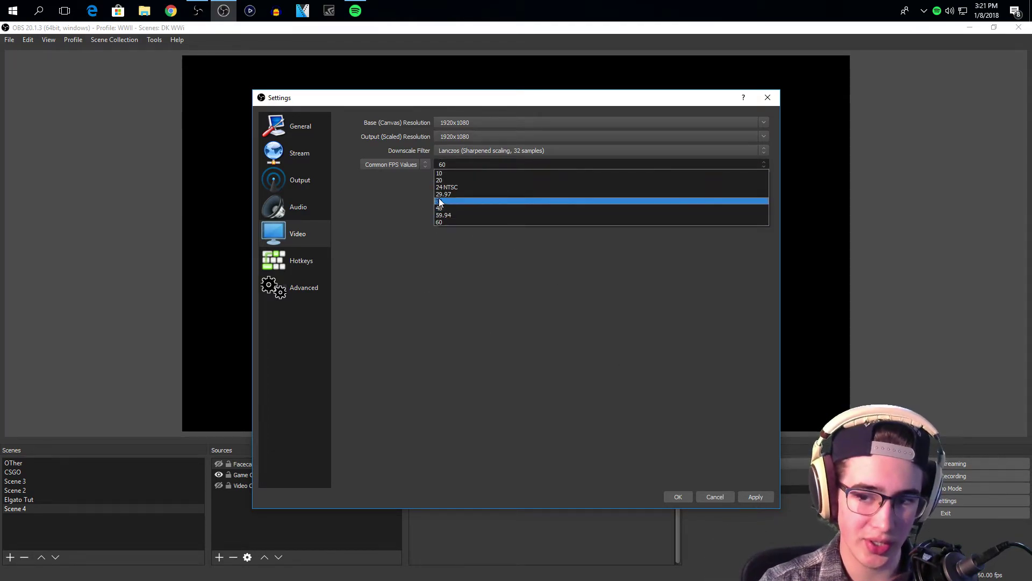
pyautogui.click(411, 238)
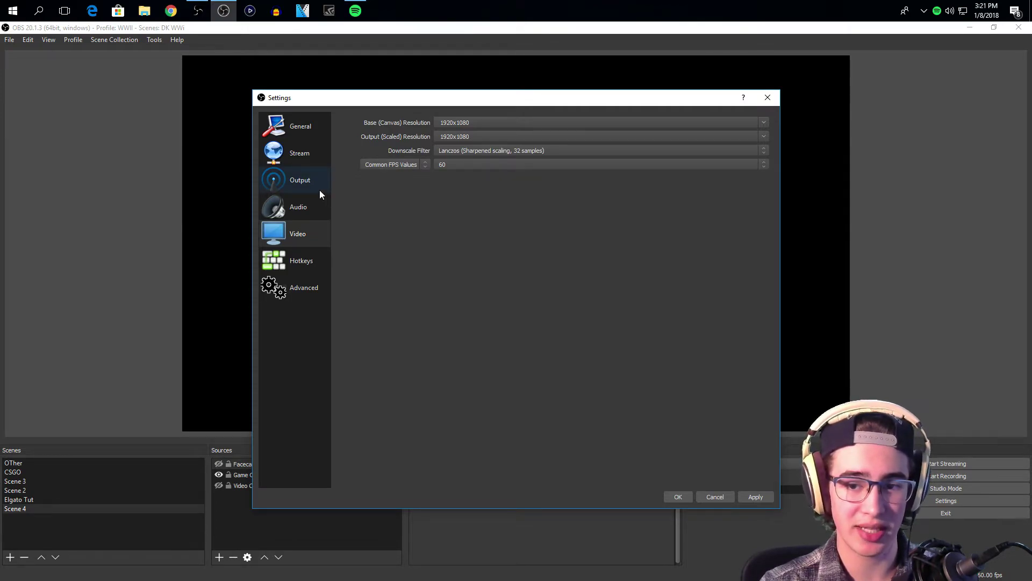
# Look through the hotkey settings and check the process priority in the advanced settings
pyautogui.click(302, 268)
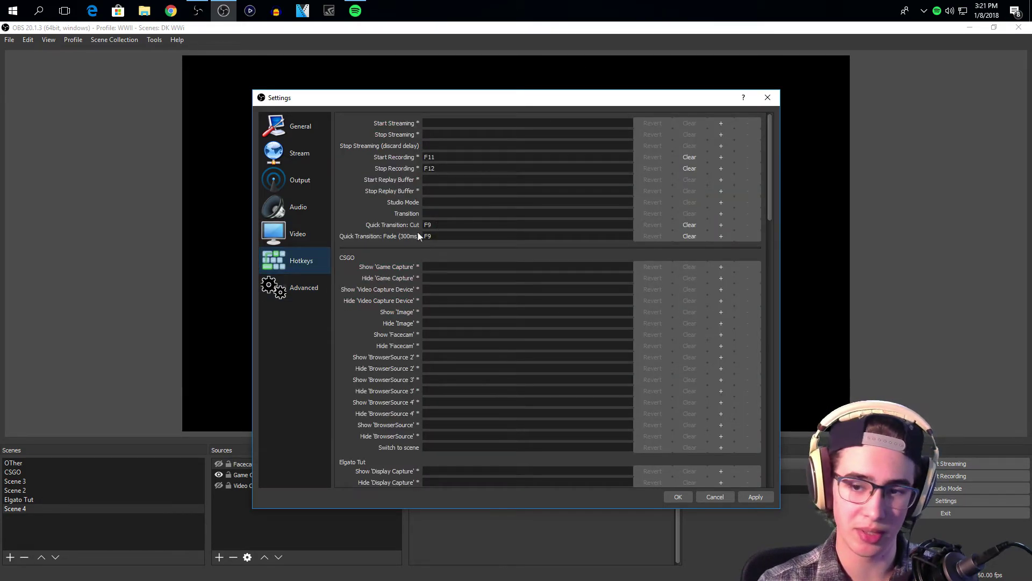
pyautogui.click(275, 288)
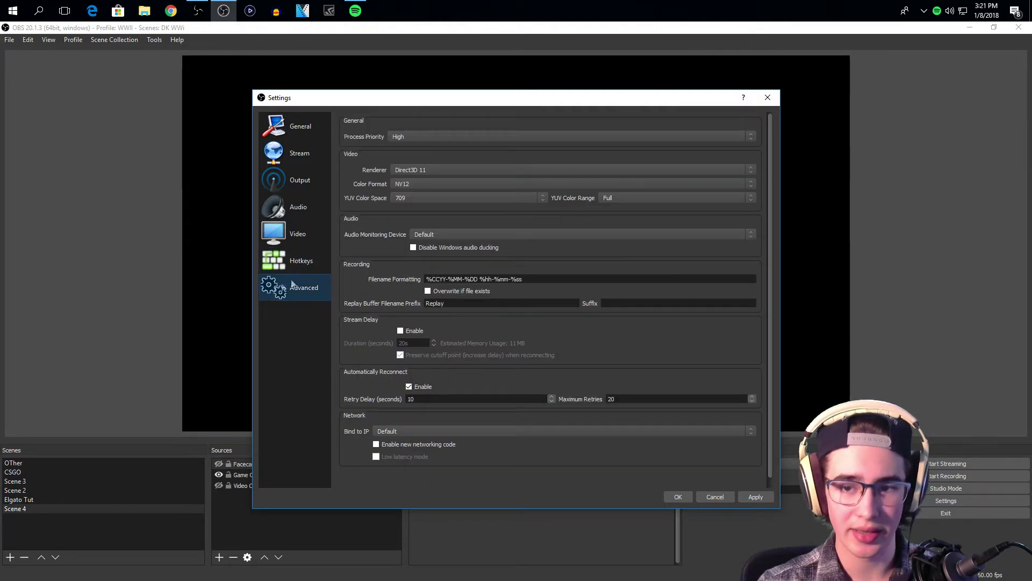
pyautogui.click(411, 137)
pyautogui.click(412, 136)
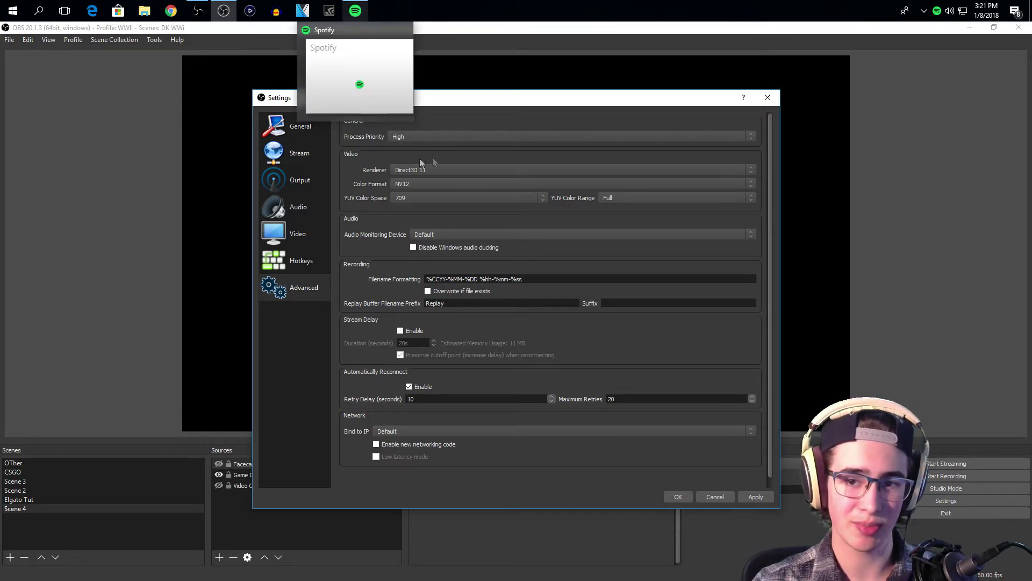
# Try the Above Normal process priority in the advanced settings and return it to High
pyautogui.click(453, 135)
pyautogui.click(430, 152)
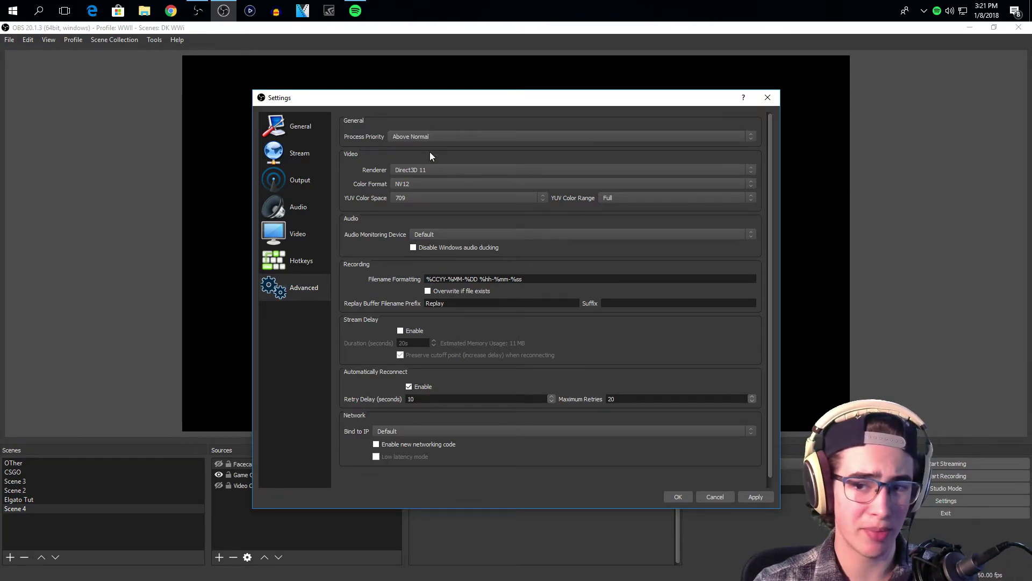
pyautogui.click(431, 138)
pyautogui.click(425, 144)
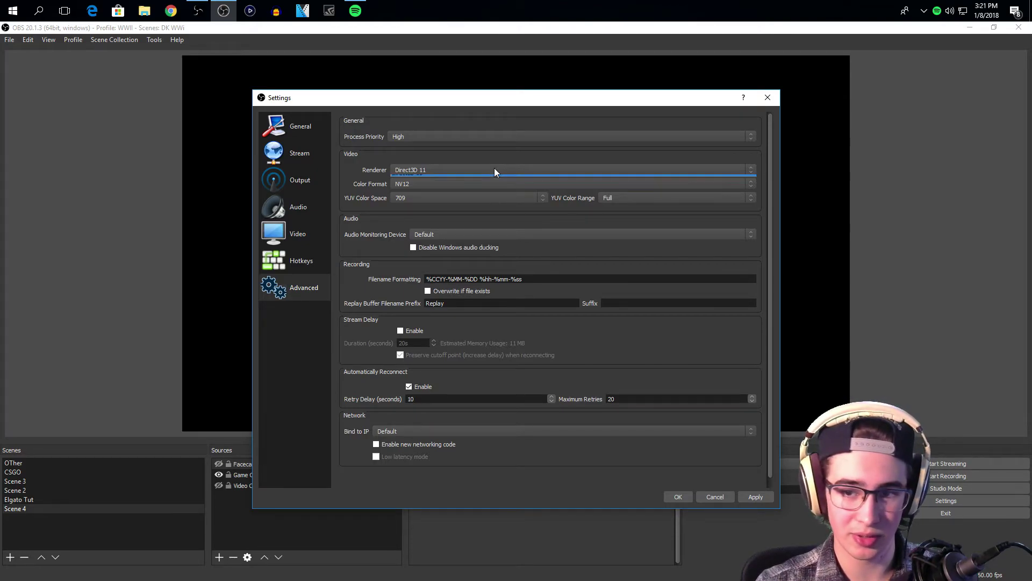
# Review the color format and YUV color space options, keeping NV12 and 709 selected
pyautogui.click(435, 186)
pyautogui.click(435, 190)
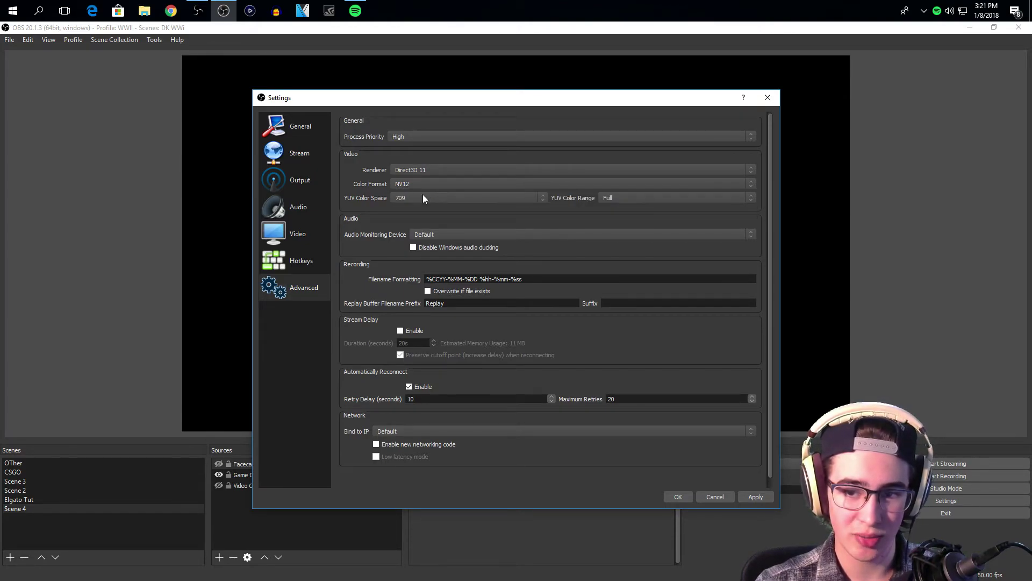
pyautogui.click(425, 198)
pyautogui.click(435, 202)
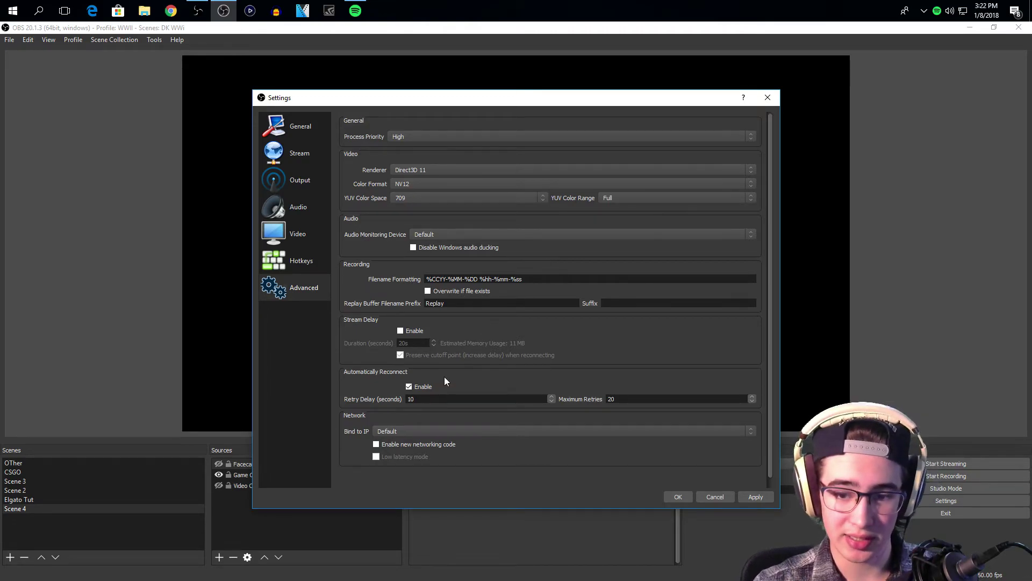
# Look over the remaining advanced settings for recording, stream delay, automatic reconnection and network
pyautogui.scroll(-1, 447, 381)
pyautogui.scroll(1, 503, 463)
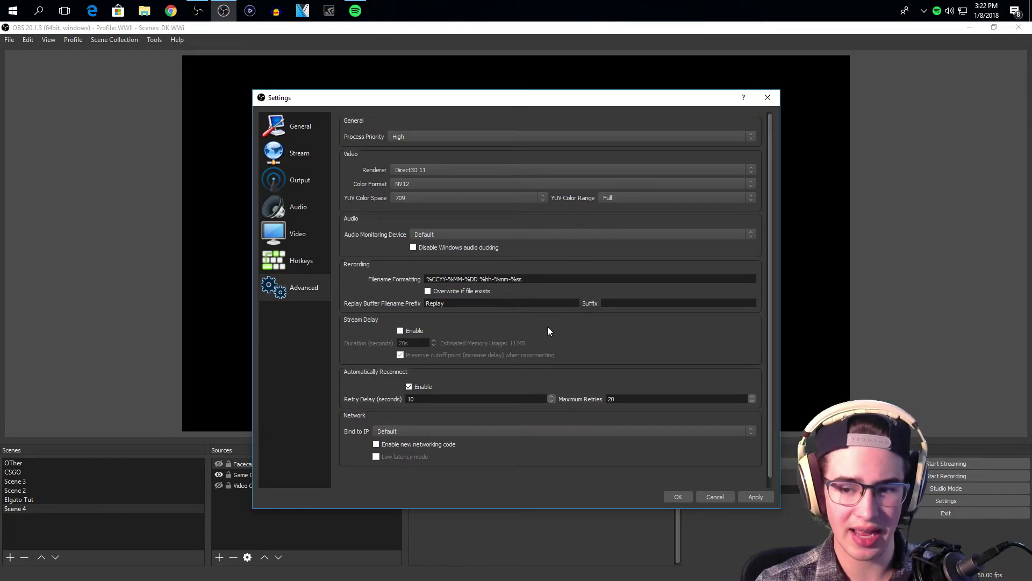
pyautogui.scroll(-1, 625, 356)
pyautogui.scroll(1, 619, 356)
pyautogui.scroll(-1, 616, 357)
pyautogui.scroll(1, 613, 357)
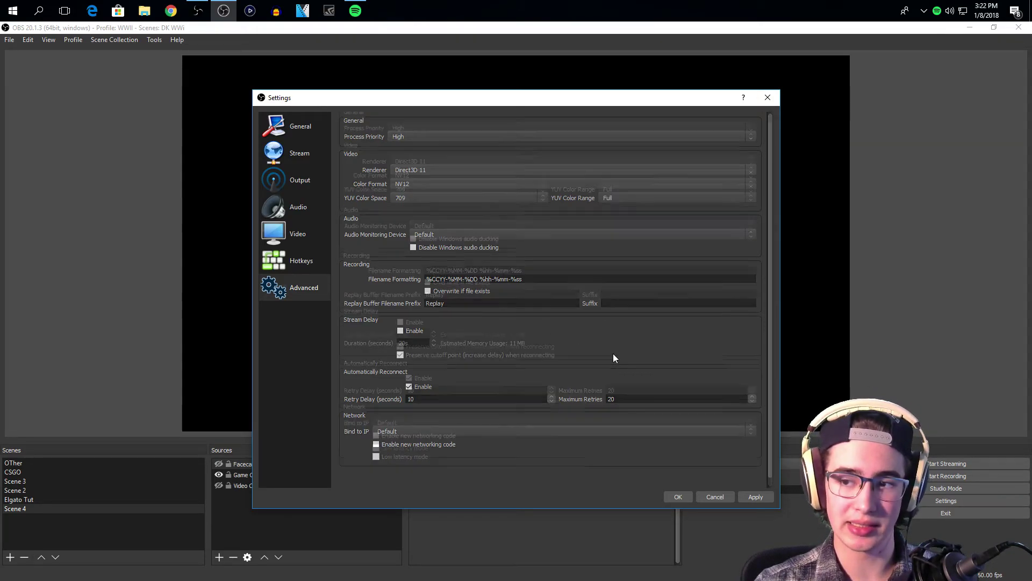
pyautogui.scroll(-1, 608, 365)
pyautogui.scroll(1, 608, 364)
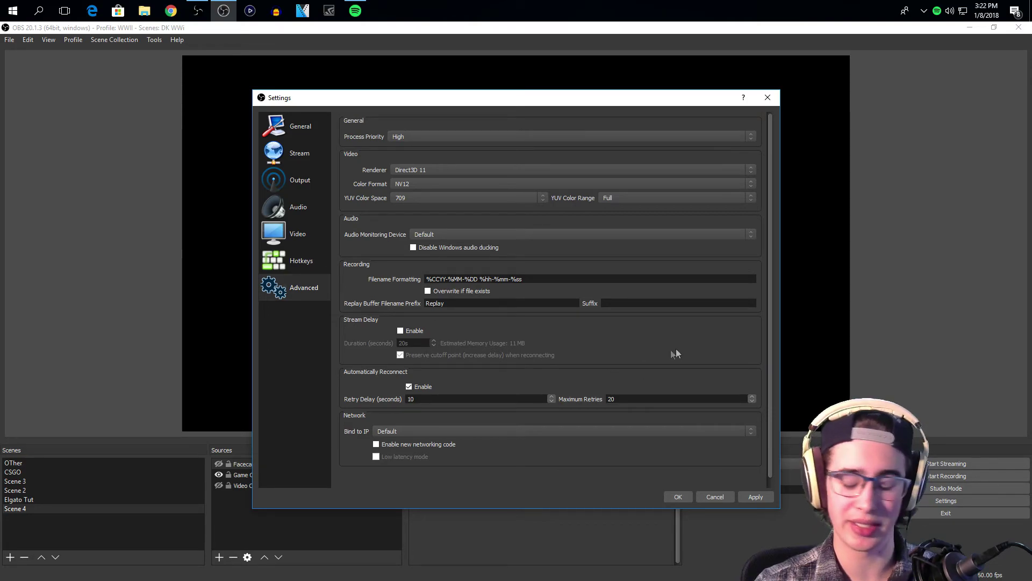
# Use the Direct3D 11 renderer, NV12 color format and 709 YUV color space, and apply and close the settings
pyautogui.click(428, 171)
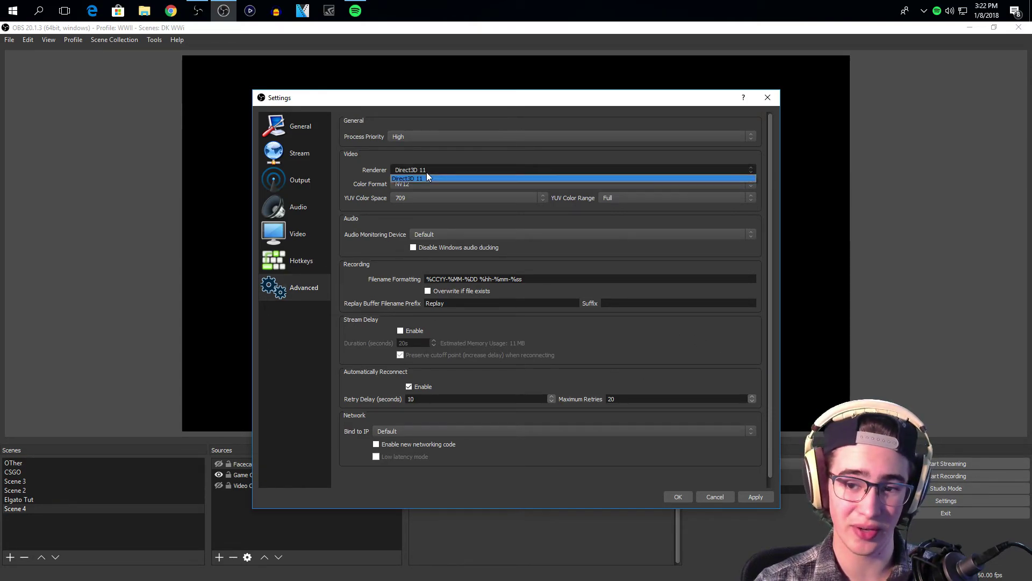
pyautogui.click(419, 185)
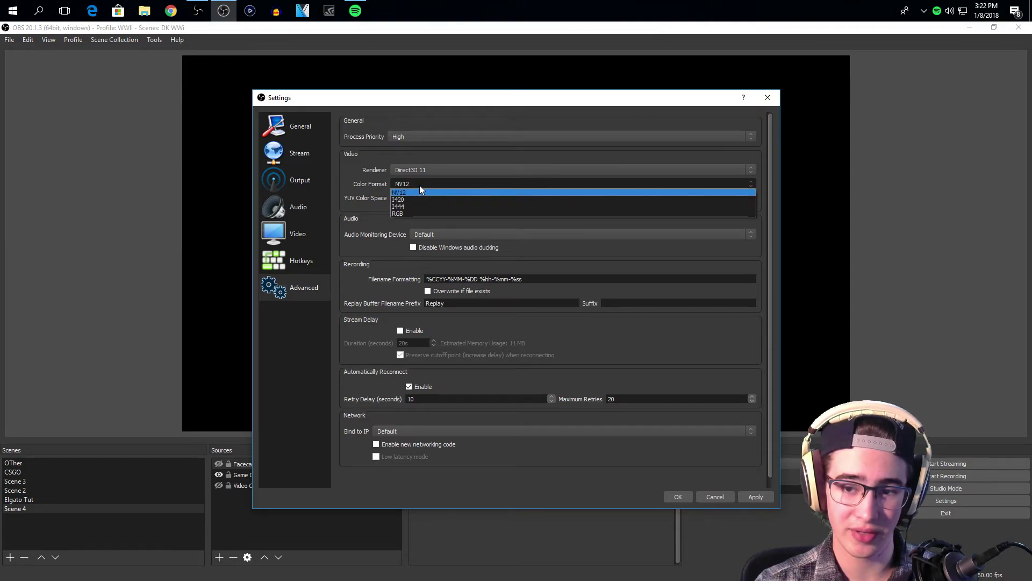
pyautogui.click(420, 191)
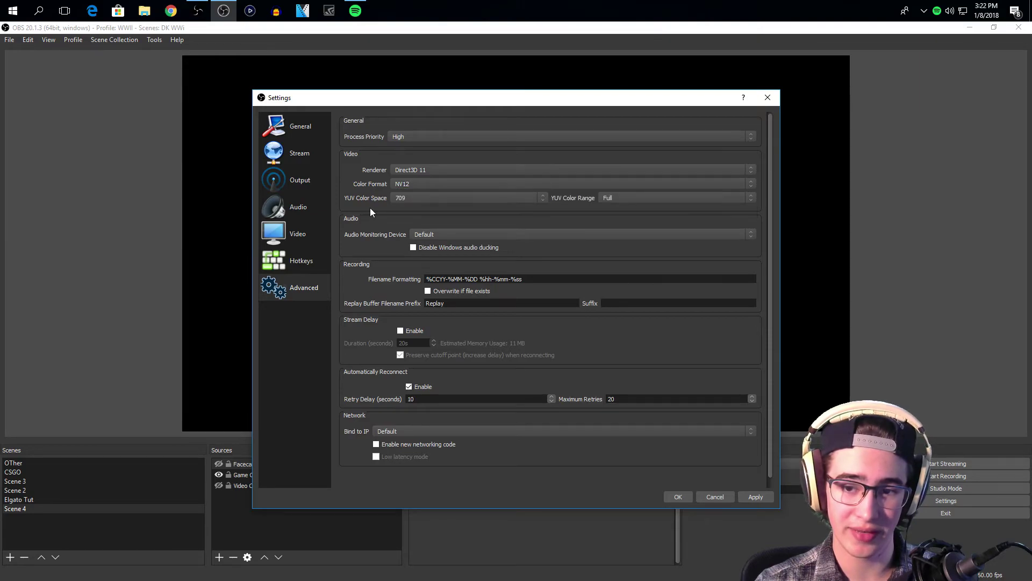
pyautogui.click(418, 185)
pyautogui.click(419, 187)
pyautogui.click(409, 199)
pyautogui.click(405, 210)
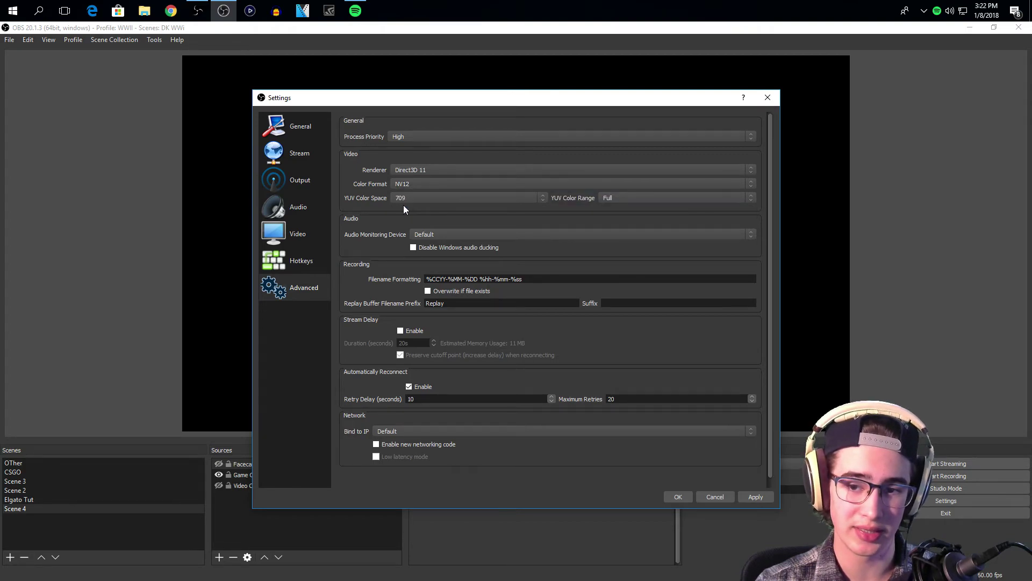
pyautogui.click(753, 497)
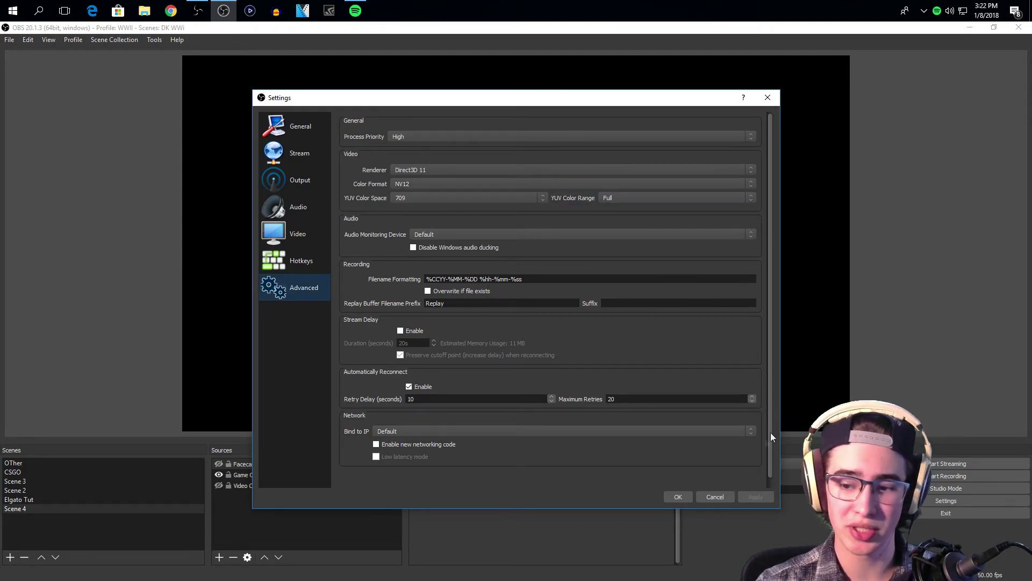
pyautogui.click(678, 497)
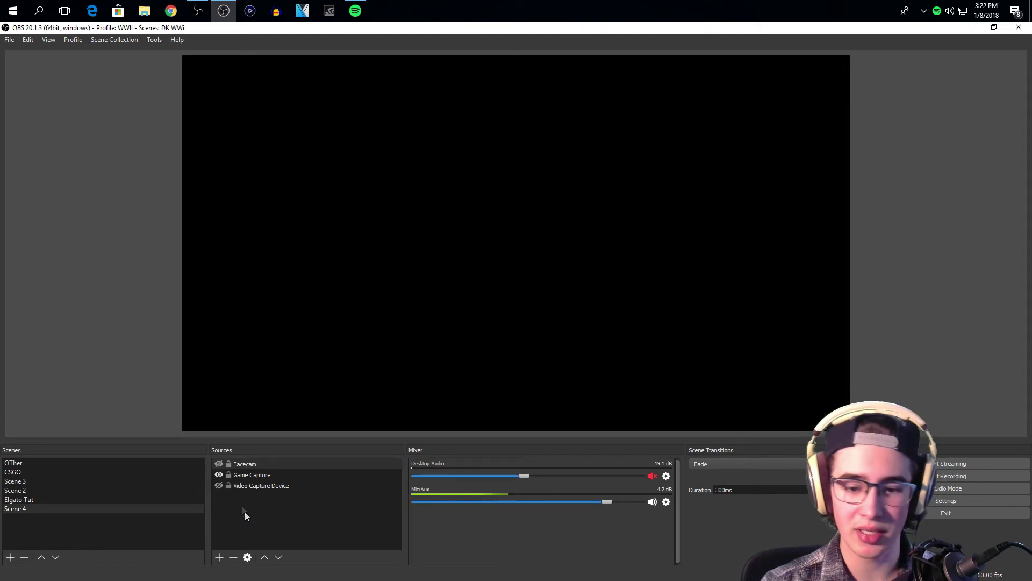
# Switch from Scene 4 to the OTher scene and select its Video Capture Device source in the preview
pyautogui.click(232, 478)
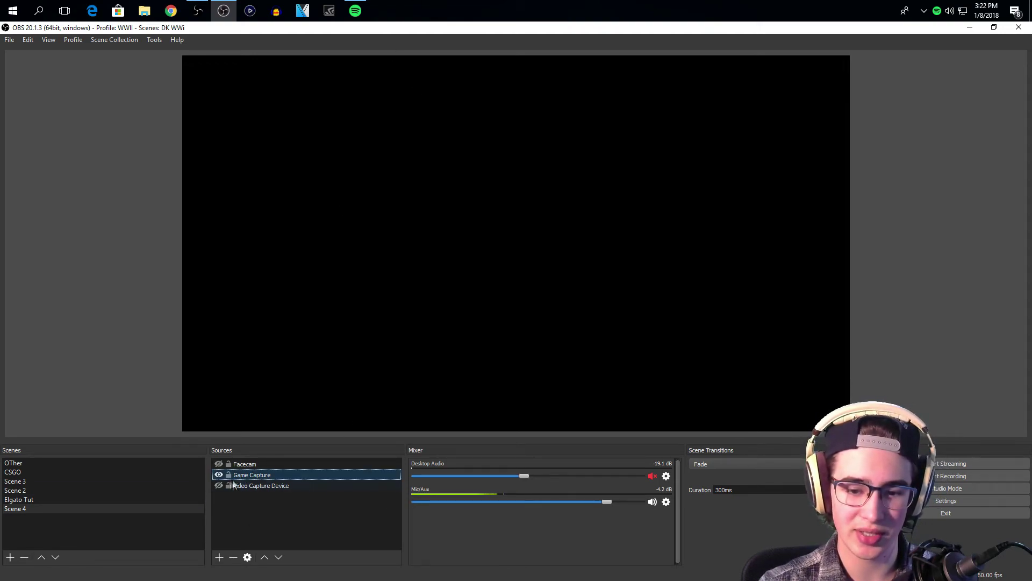
pyautogui.click(85, 461)
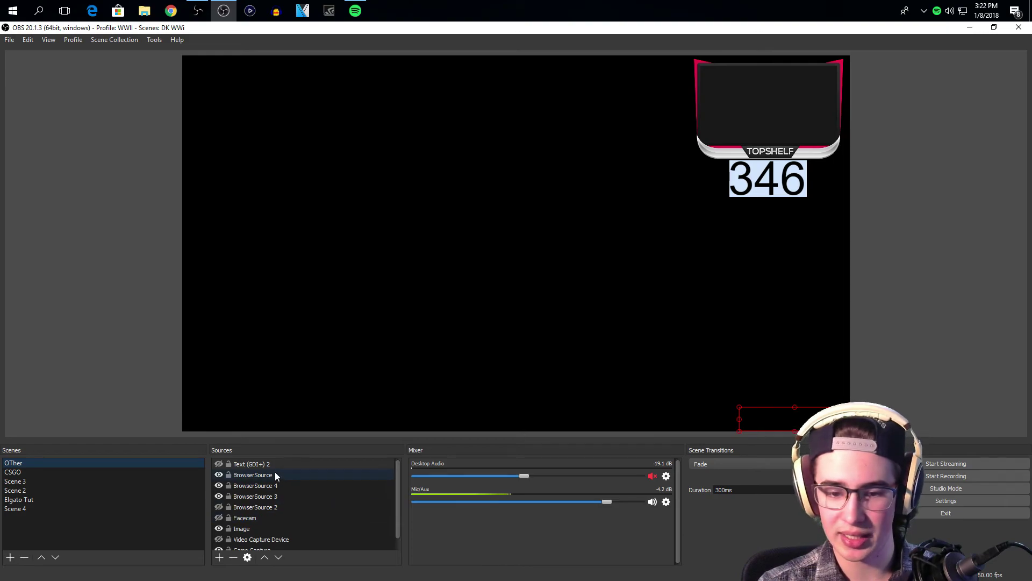
pyautogui.click(300, 108)
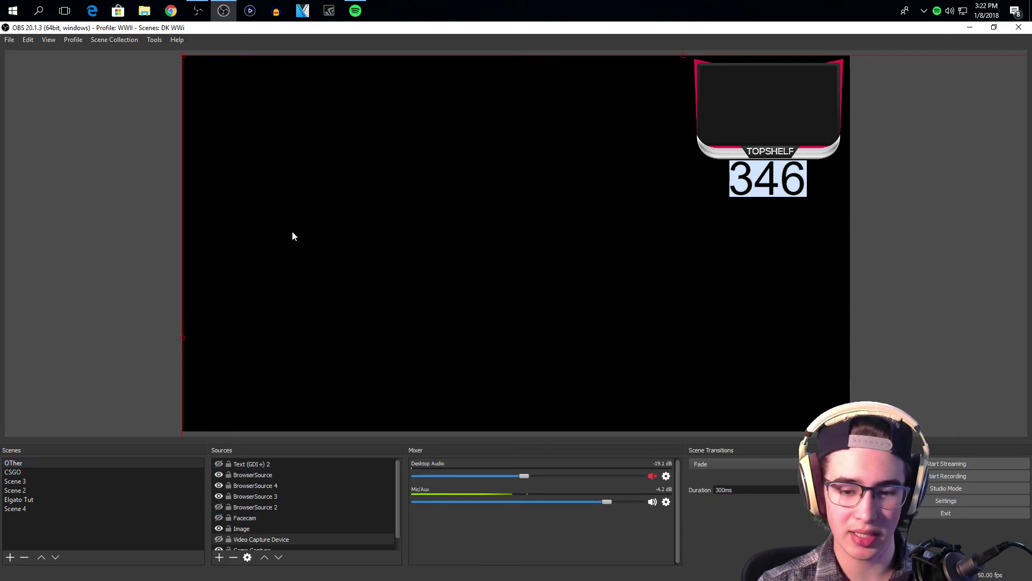